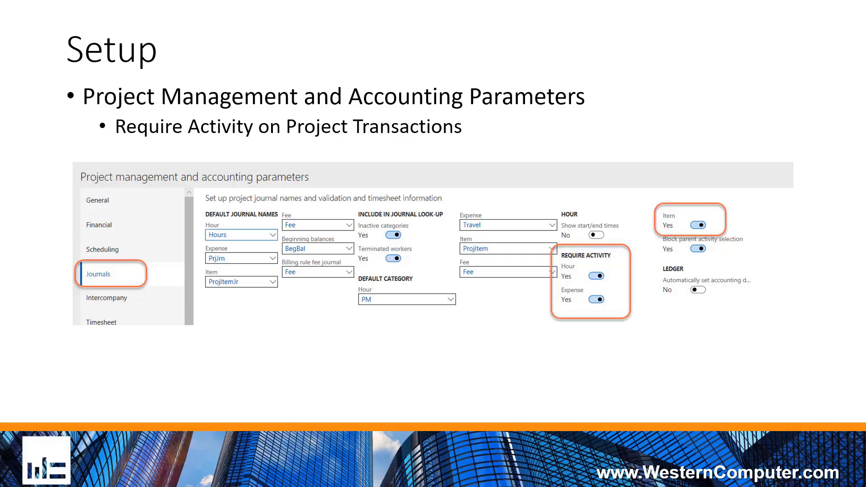
Advance the presentation to the Require Activity on Forecast Transactions slide
{"action": "key", "text": "Right"}
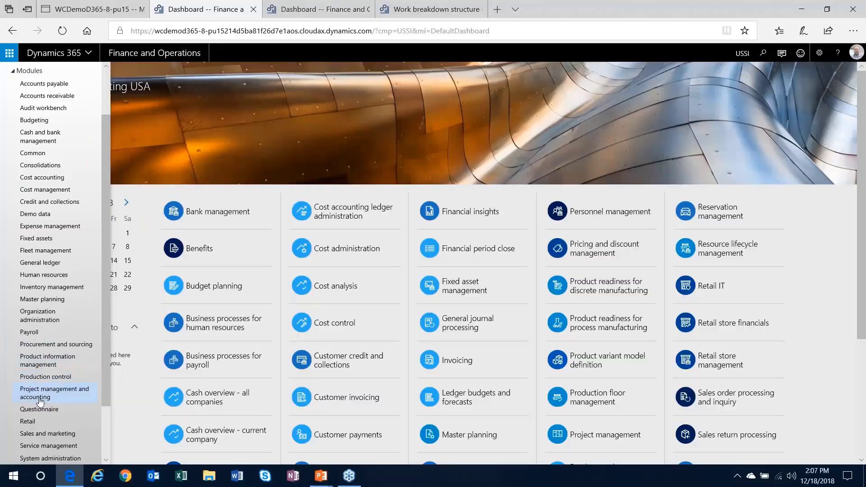
Show the Journals settings of the Project management and accounting parameters, which require activity for hour and expense journals
{"action": "left_click", "coordinate": [54, 393]}
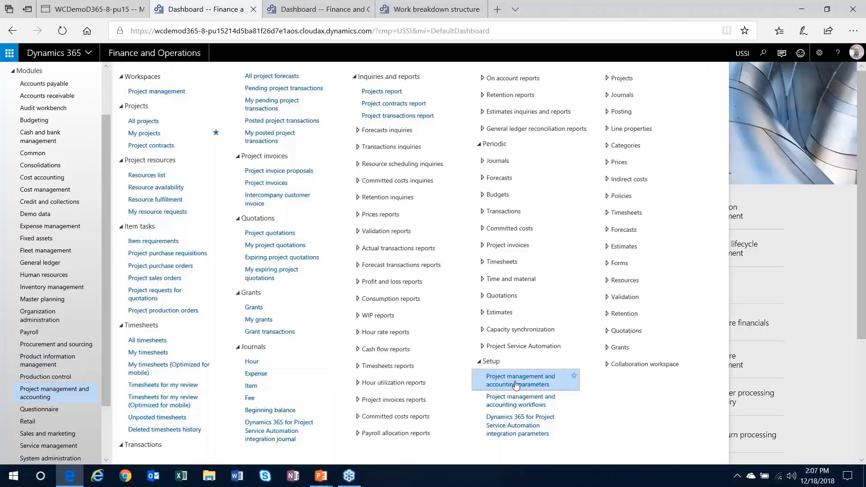
{"action": "key", "text": "Escape"}
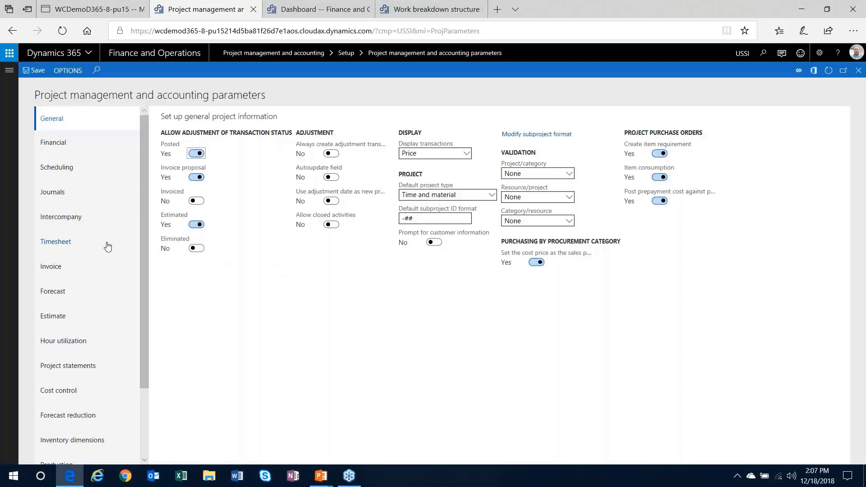
{"action": "left_click", "coordinate": [65, 194]}
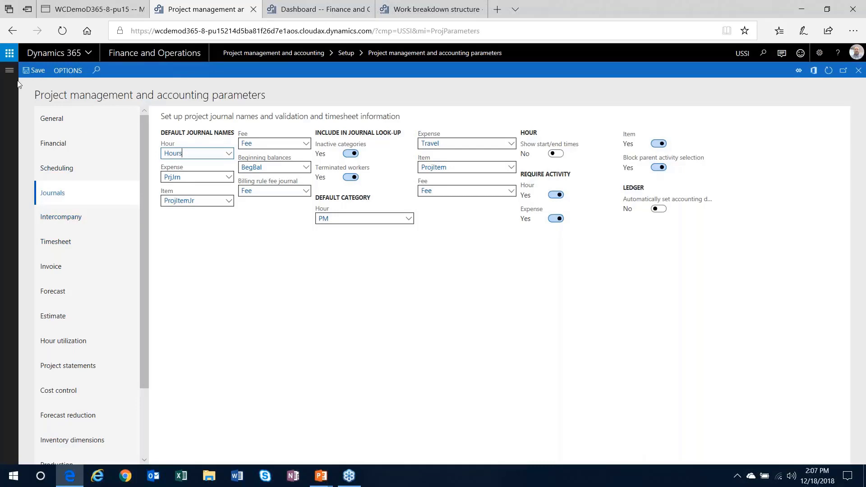
{"action": "left_click", "coordinate": [10, 71]}
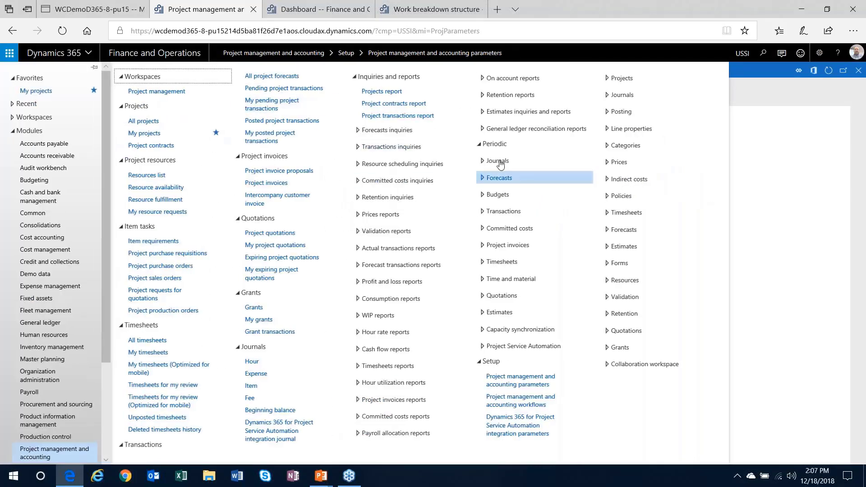
Review the work breakdown structure templates list, including SDLC01, SDLC Lite and BI Implementation
{"action": "left_click", "coordinate": [608, 80]}
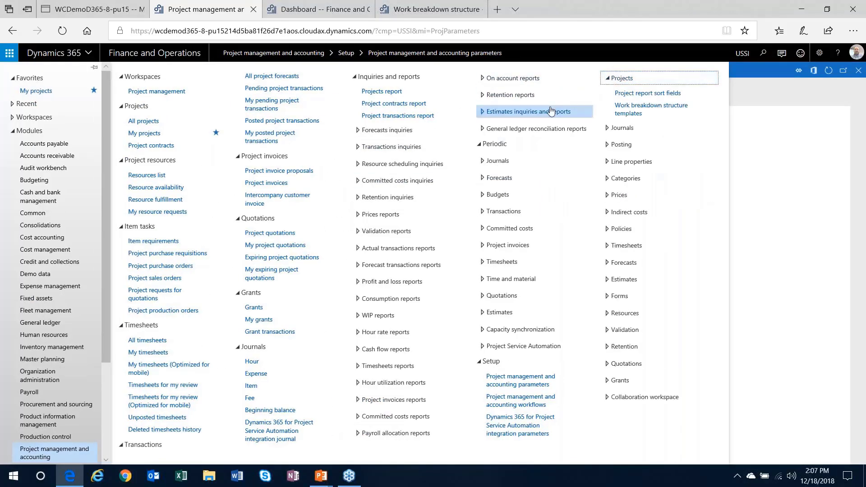
{"action": "left_click", "coordinate": [633, 112]}
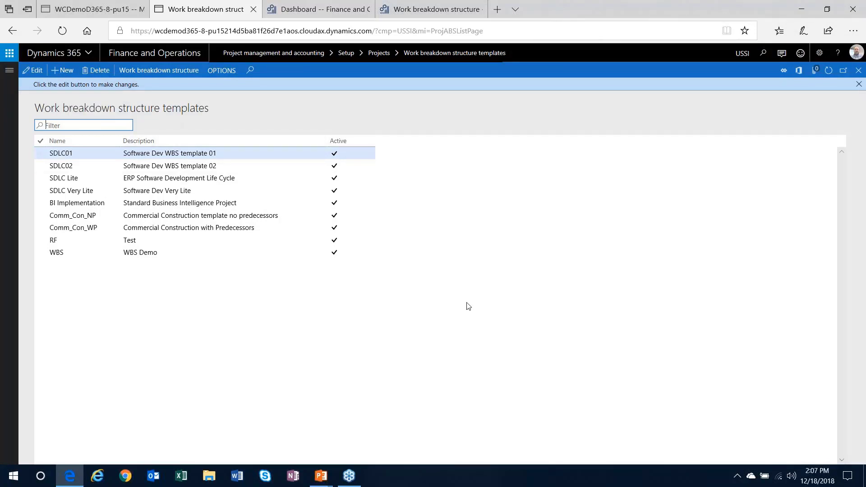
{"action": "left_click", "coordinate": [9, 72]}
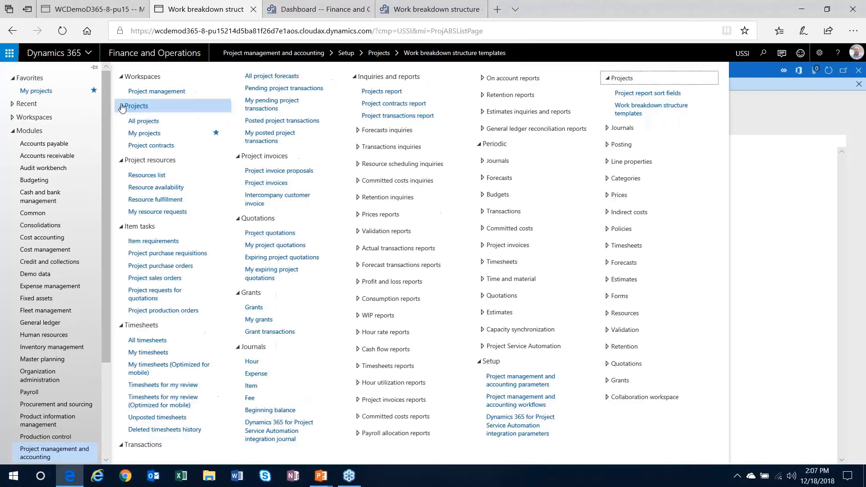
Start a new project named 'WBS Demo' in project group TM_WIP
{"action": "left_click", "coordinate": [154, 53]}
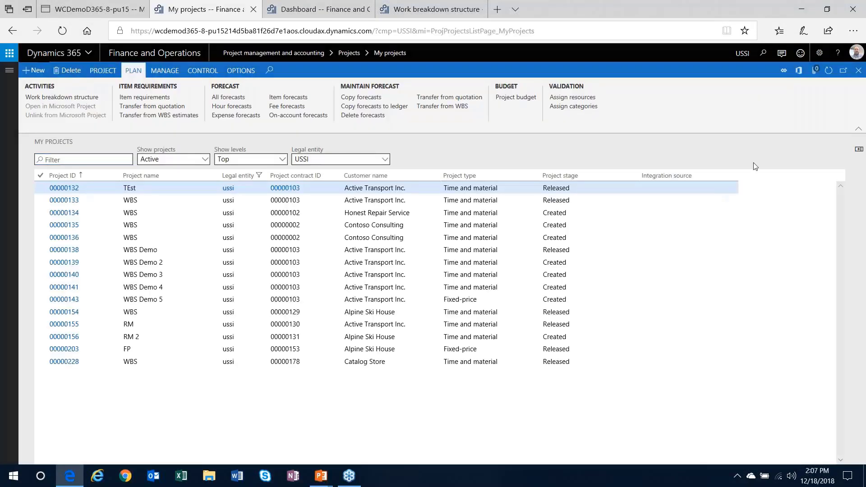
{"action": "key", "text": "alt+n"}
{"action": "left_click", "coordinate": [739, 137]}
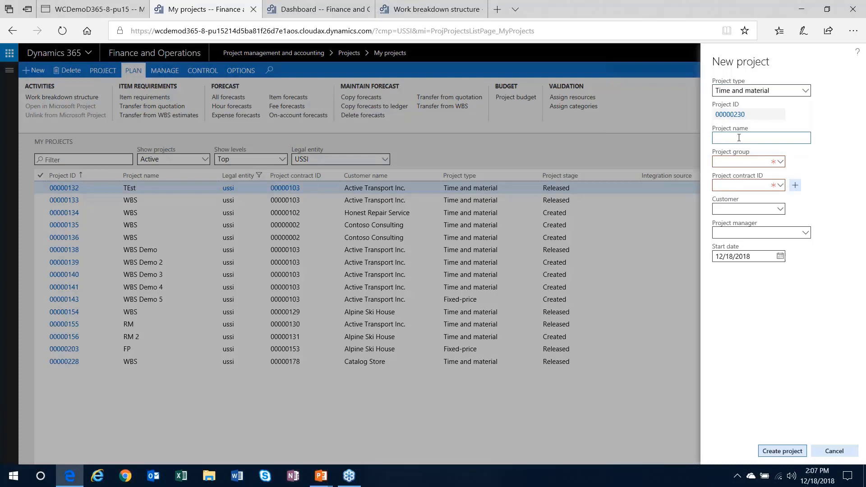
{"action": "type", "text": "WBS Demo"}
{"action": "key", "text": "Tab"}
{"action": "key", "text": "alt+Down"}
{"action": "left_click", "coordinate": [693, 199]}
{"action": "left_click", "coordinate": [759, 204]}
Add a new contract funded by customer US_SI_0003, assign the project manager, and create project 00000230
{"action": "left_click", "coordinate": [796, 185]}
{"action": "left_click", "coordinate": [779, 164]}
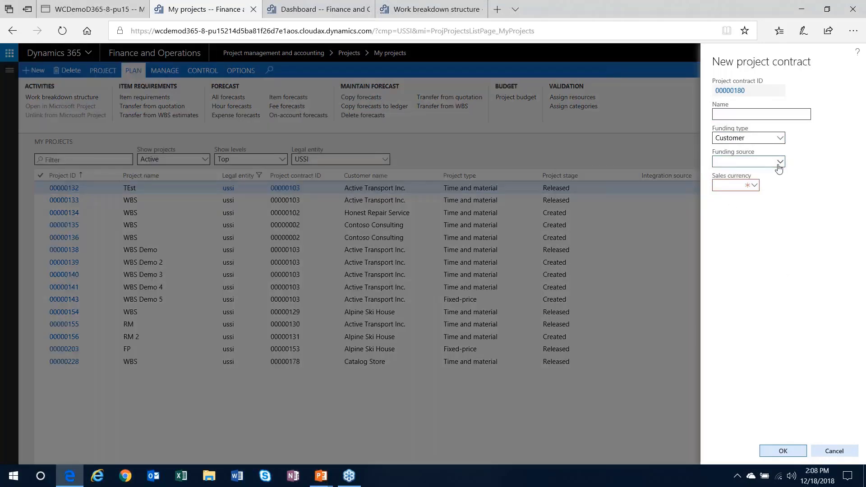
{"action": "left_click", "coordinate": [718, 197]}
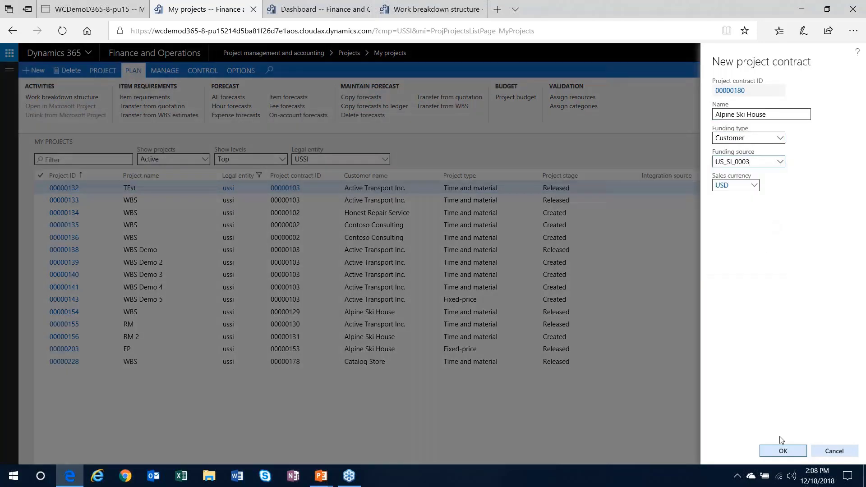
{"action": "left_click", "coordinate": [783, 450]}
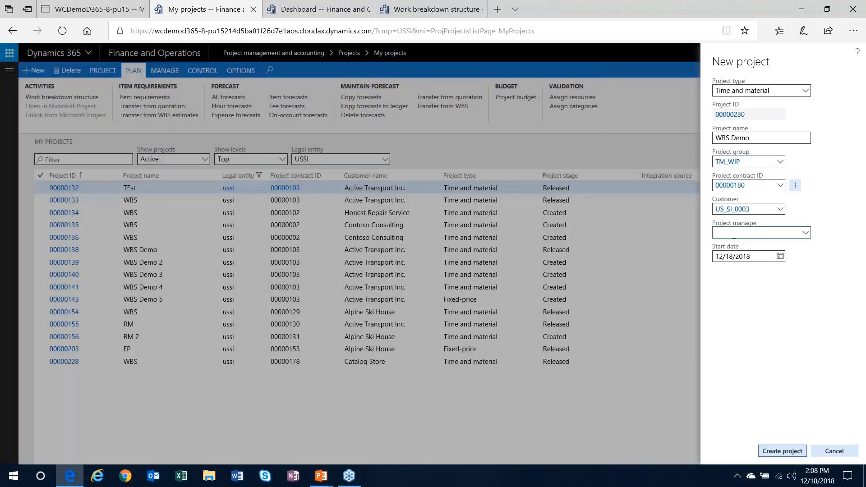
{"action": "left_click", "coordinate": [734, 232]}
{"action": "key", "text": "Tab"}
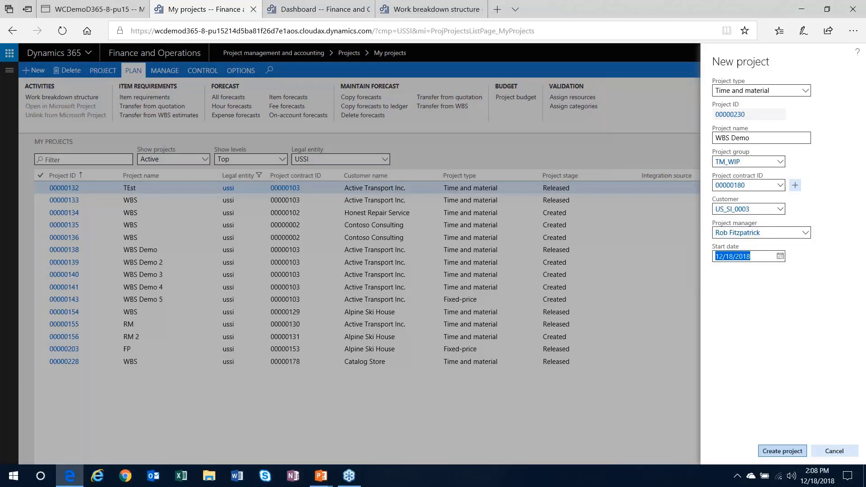
{"action": "key", "text": "Return"}
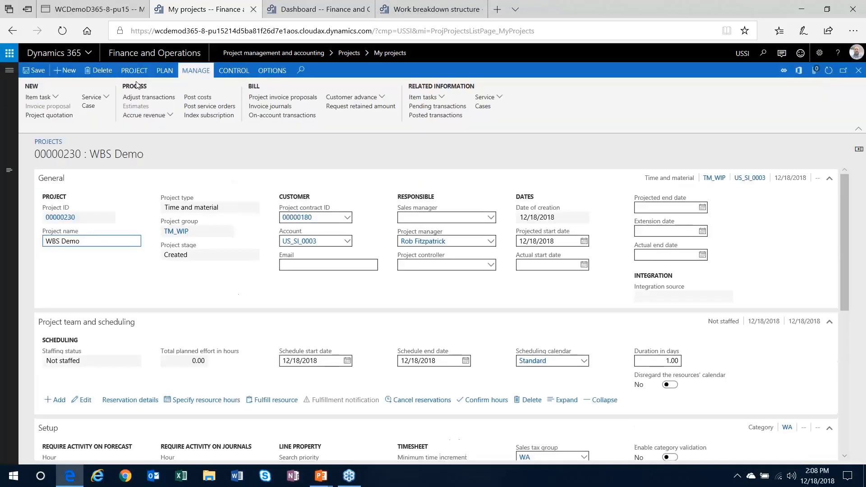
Import the SDLC Lite template into project 00000230's WBS, applying the customer's rate card
{"action": "left_click", "coordinate": [164, 72]}
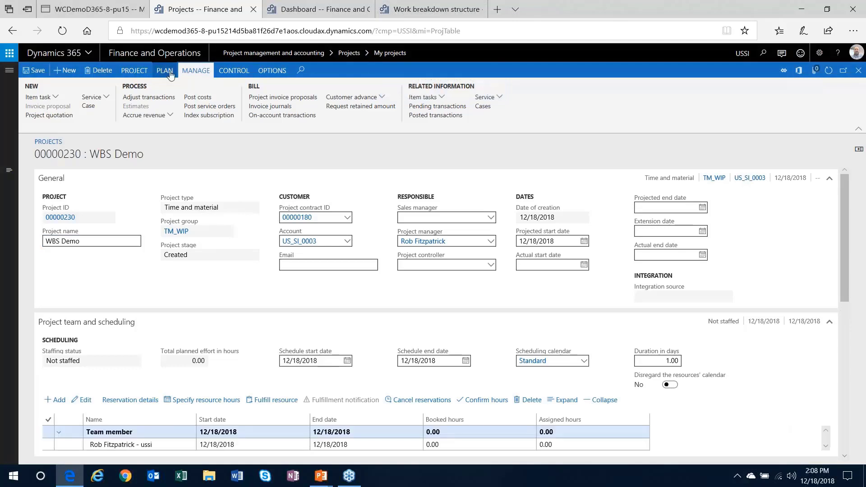
{"action": "left_click", "coordinate": [163, 72]}
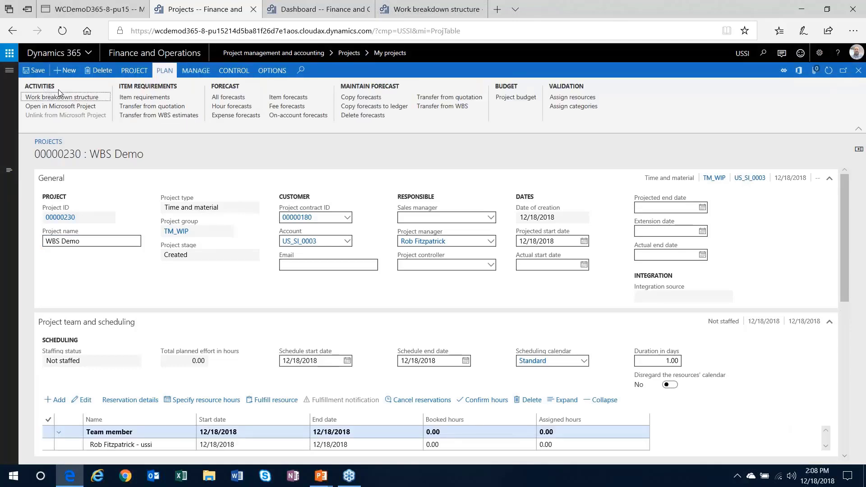
{"action": "left_click", "coordinate": [62, 99]}
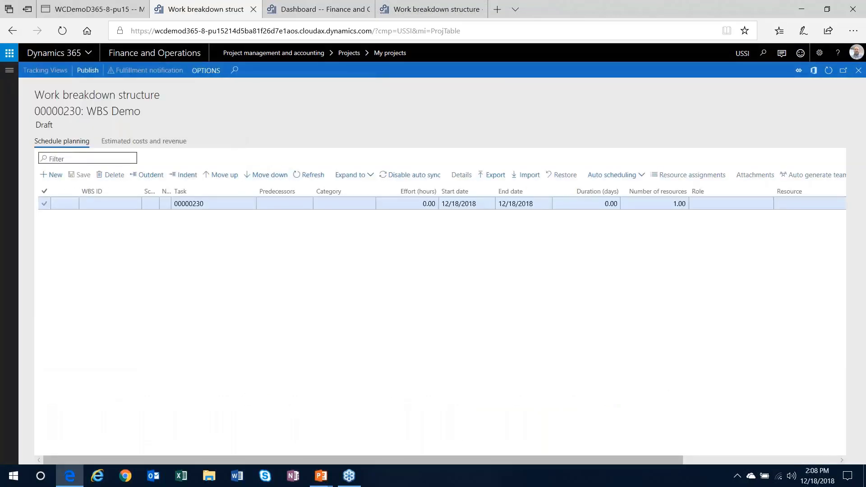
{"action": "left_click", "coordinate": [532, 179]}
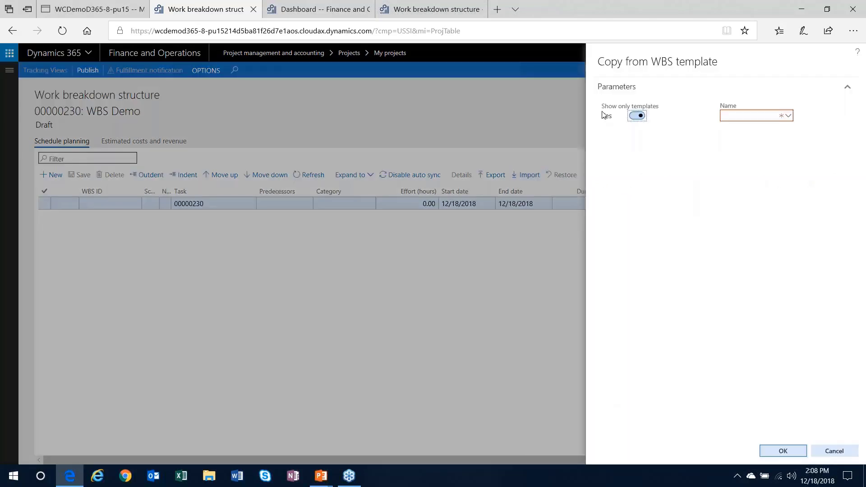
{"action": "left_click", "coordinate": [789, 116]}
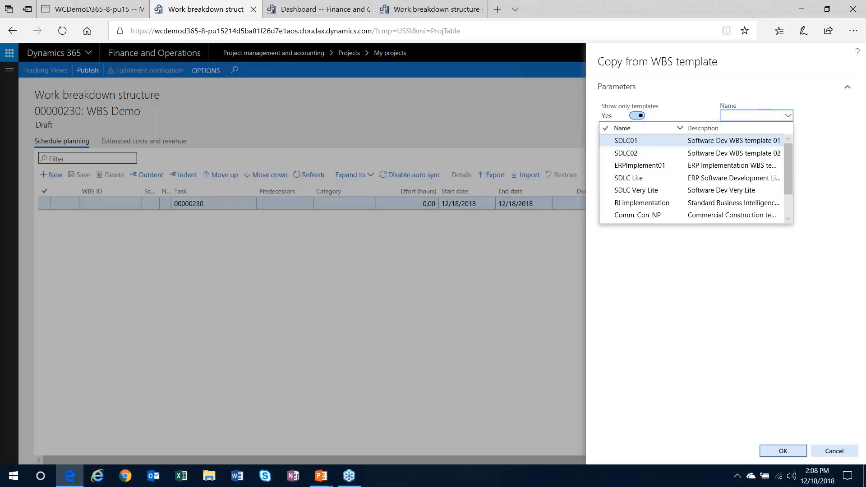
{"action": "left_click", "coordinate": [610, 180]}
{"action": "left_click", "coordinate": [780, 451]}
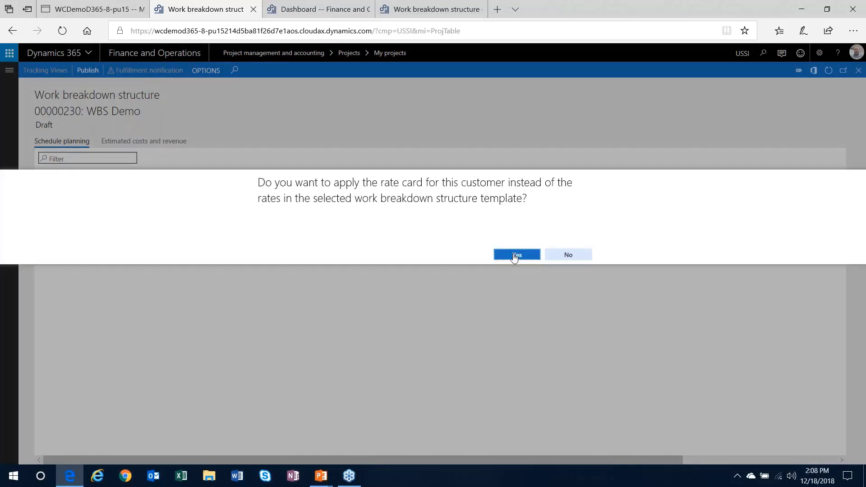
{"action": "left_click", "coordinate": [514, 254]}
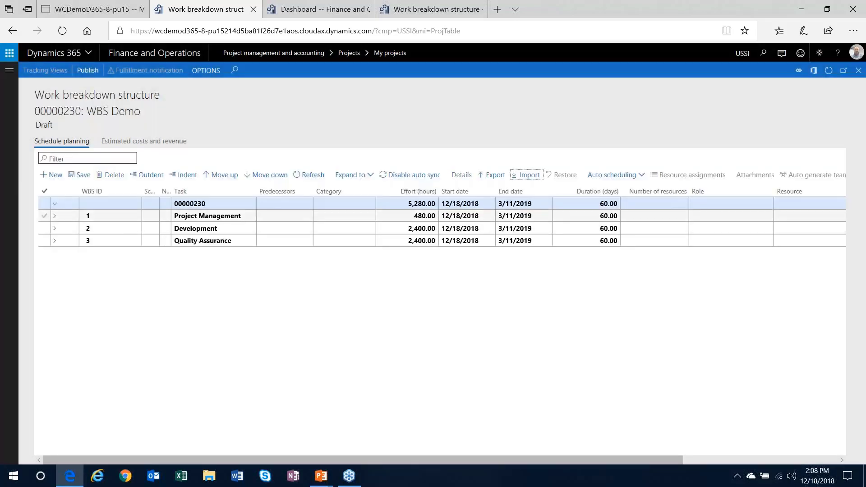
{"action": "left_click", "coordinate": [54, 216]}
{"action": "left_click", "coordinate": [56, 242]}
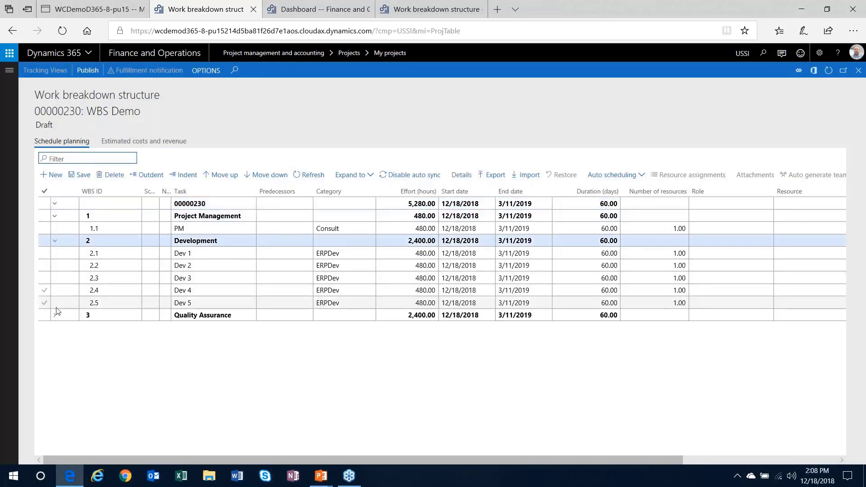
{"action": "left_click", "coordinate": [55, 315]}
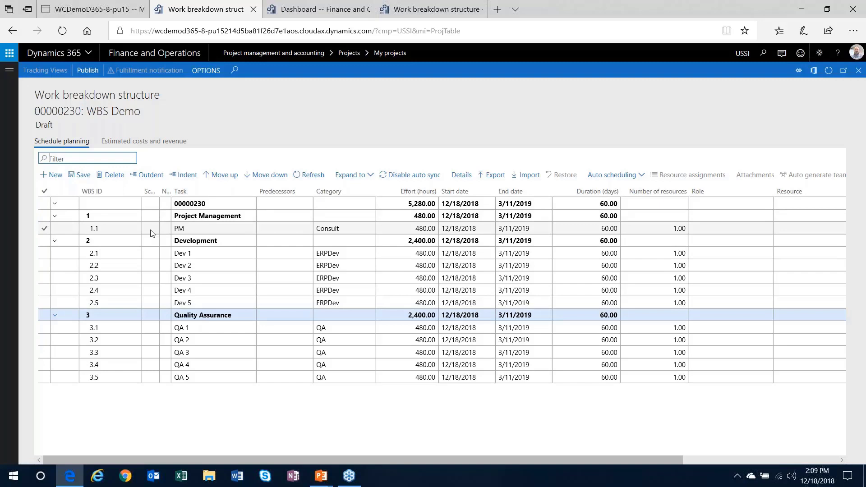
{"action": "left_click", "coordinate": [56, 237]}
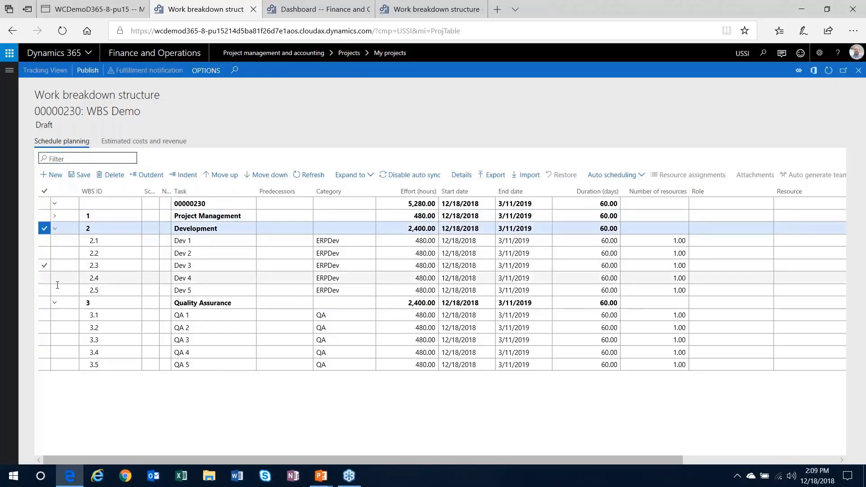
{"action": "left_click", "coordinate": [55, 303]}
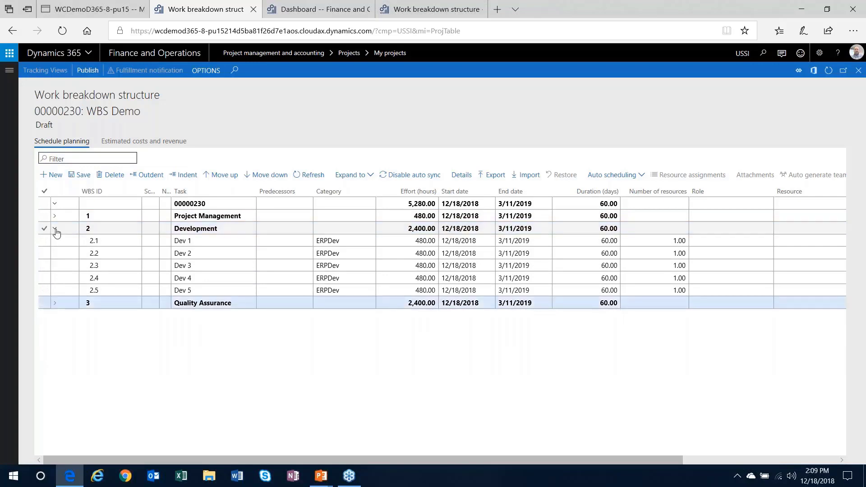
{"action": "left_click", "coordinate": [56, 230]}
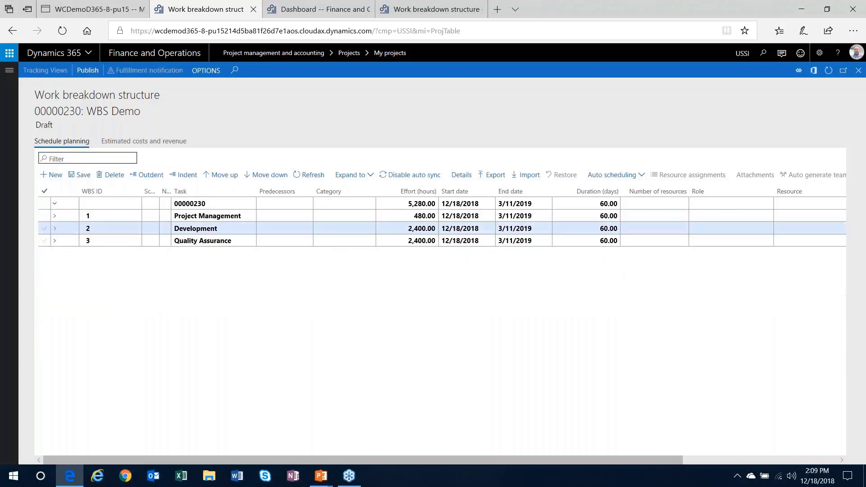
Import the BI Implementation template into the WBS with the rate card, then expand Planning
{"action": "left_click", "coordinate": [86, 204]}
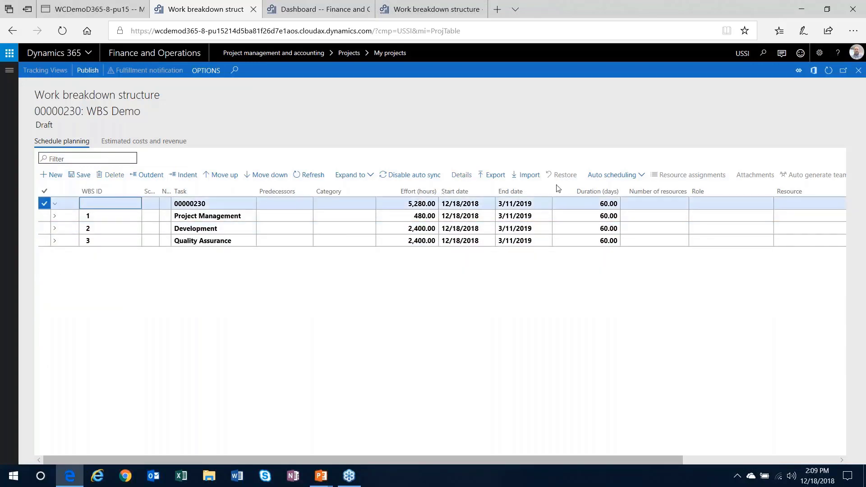
{"action": "left_click", "coordinate": [531, 177]}
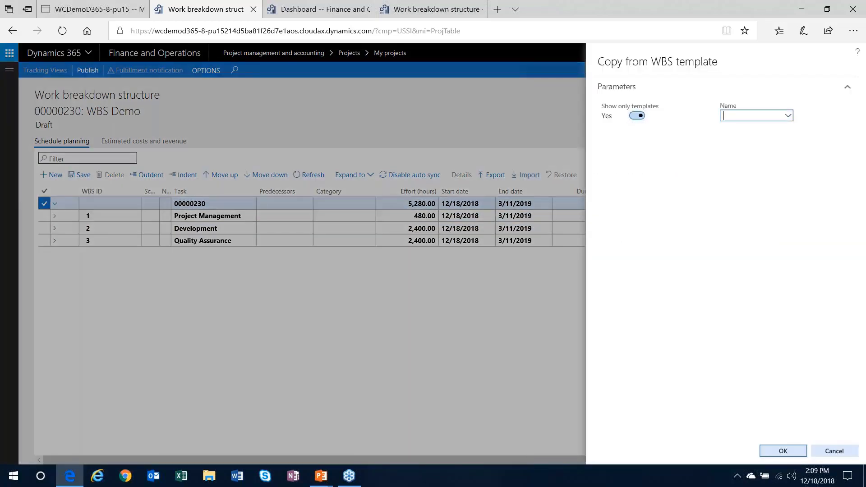
{"action": "left_click", "coordinate": [788, 115]}
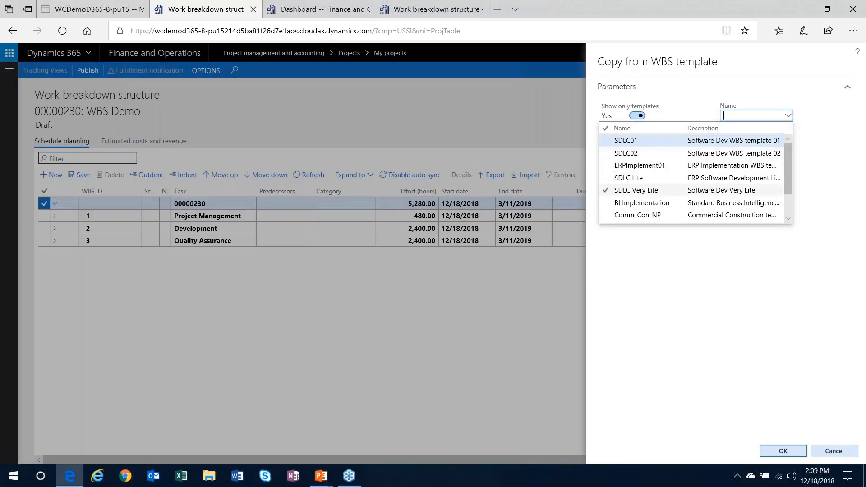
{"action": "left_click", "coordinate": [634, 203]}
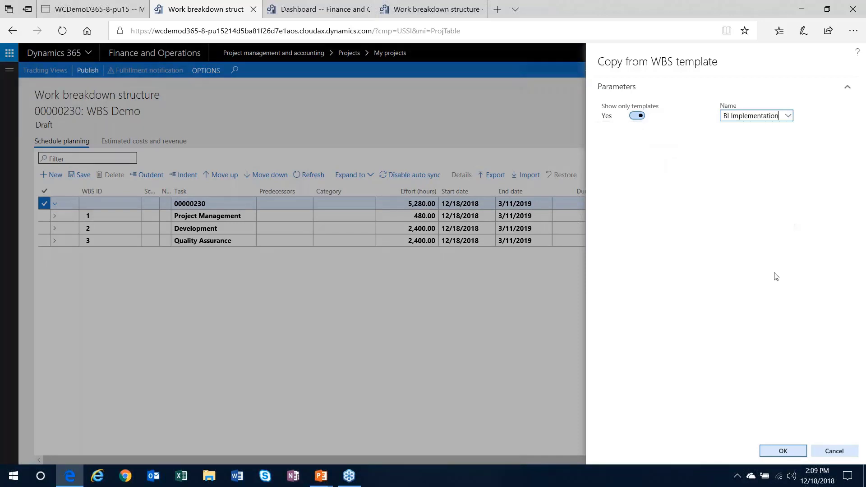
{"action": "left_click", "coordinate": [783, 451]}
{"action": "left_click", "coordinate": [514, 253]}
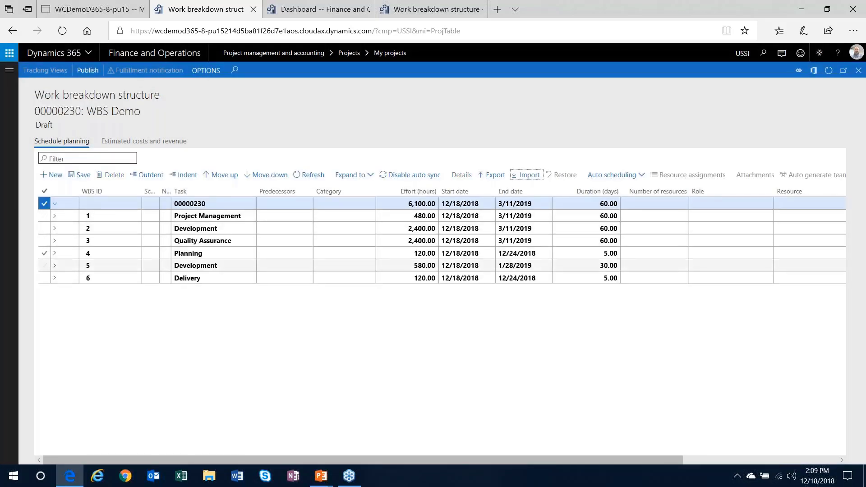
{"action": "left_click", "coordinate": [55, 253]}
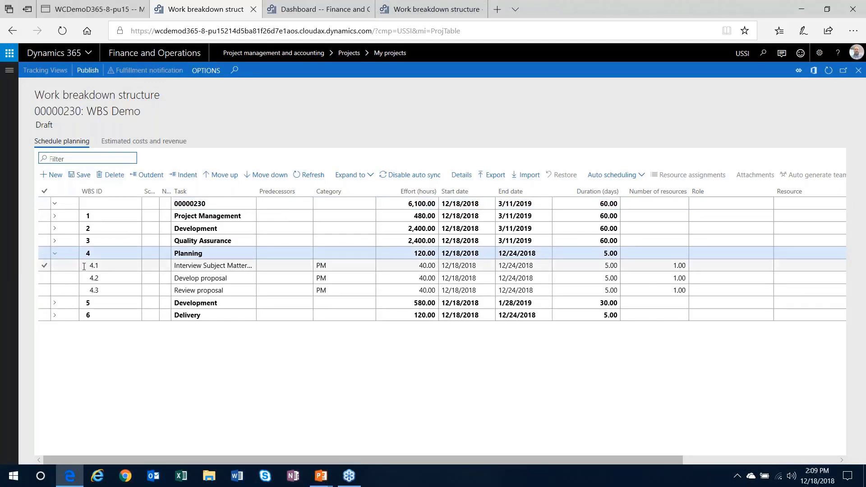
{"action": "left_click", "coordinate": [115, 265]}
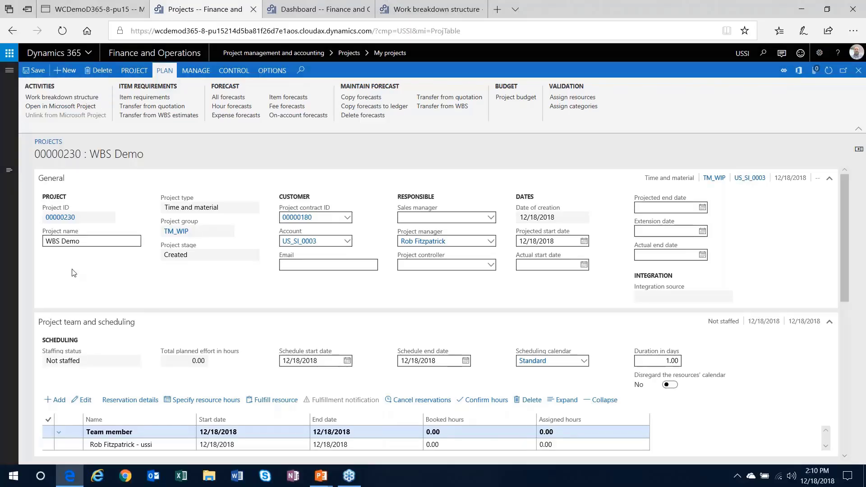
Delete all six template tasks, Project Management through Delivery, from the WBS
{"action": "left_click", "coordinate": [62, 97]}
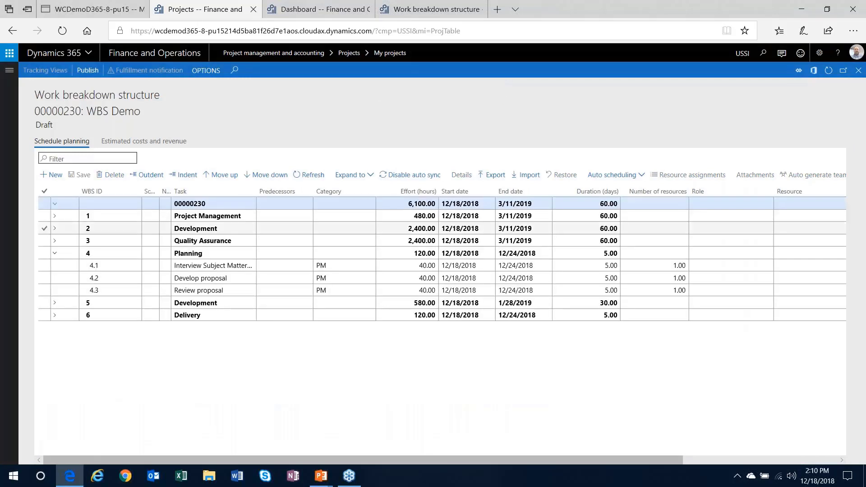
{"action": "left_click", "coordinate": [44, 217]}
{"action": "left_click", "coordinate": [44, 230]}
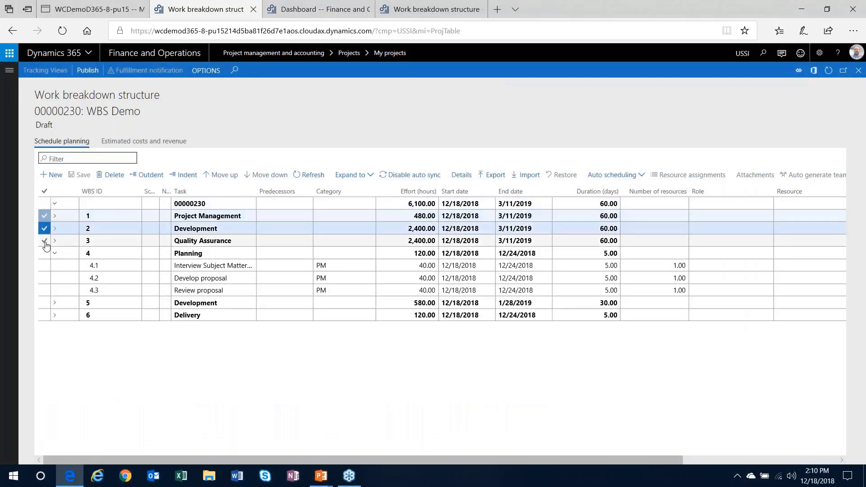
{"action": "left_click", "coordinate": [44, 242]}
{"action": "left_click", "coordinate": [44, 254]}
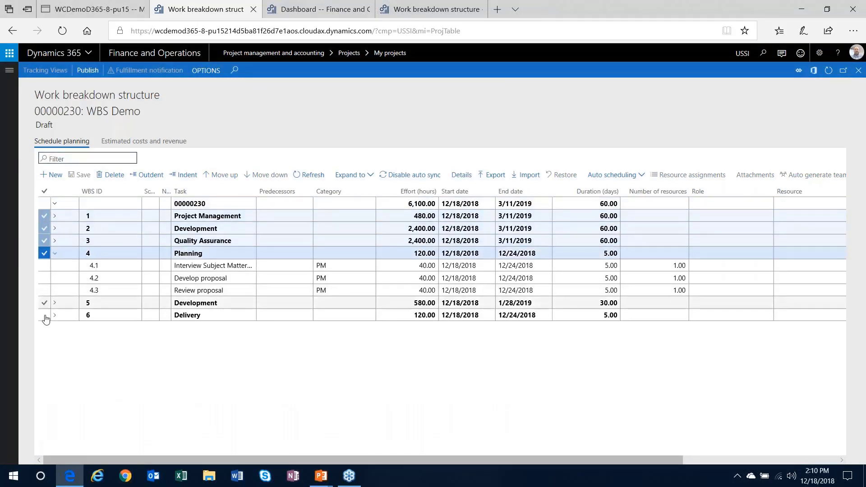
{"action": "left_click", "coordinate": [44, 303]}
{"action": "left_click", "coordinate": [44, 315]}
{"action": "left_click", "coordinate": [113, 175]}
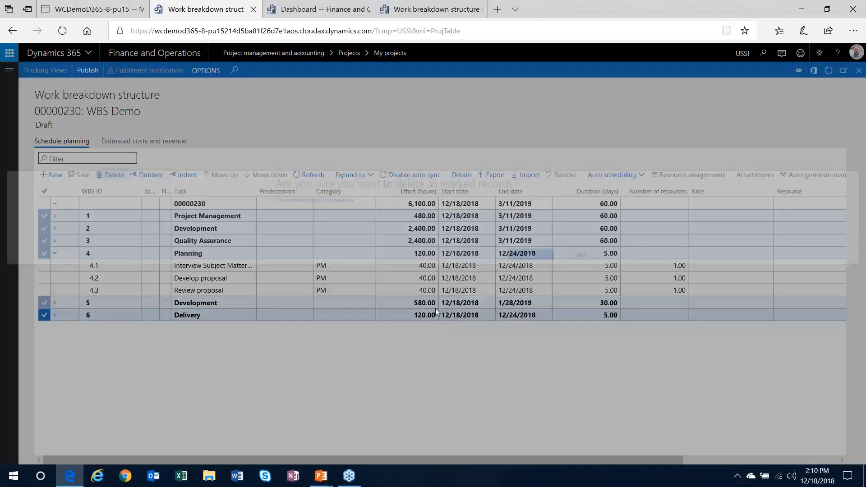
{"action": "left_click", "coordinate": [533, 255]}
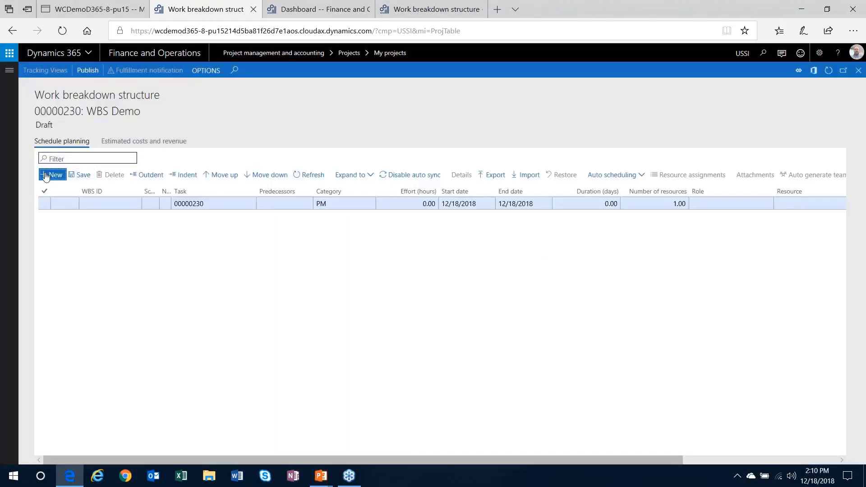
Add tasks Demo Prep, Create Powerpoint, Create Demo Data, Create Scripts, Dry Run and Conduct Webinar
{"action": "left_click", "coordinate": [52, 175]}
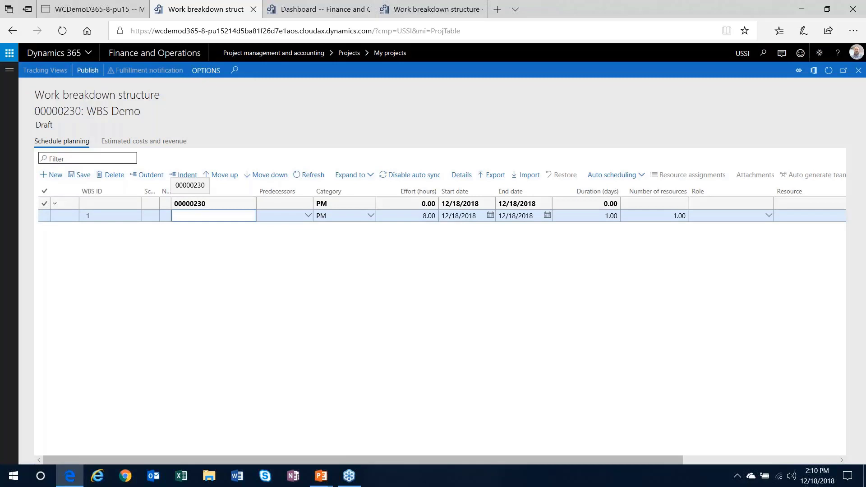
{"action": "type", "text": "Demo Prep"}
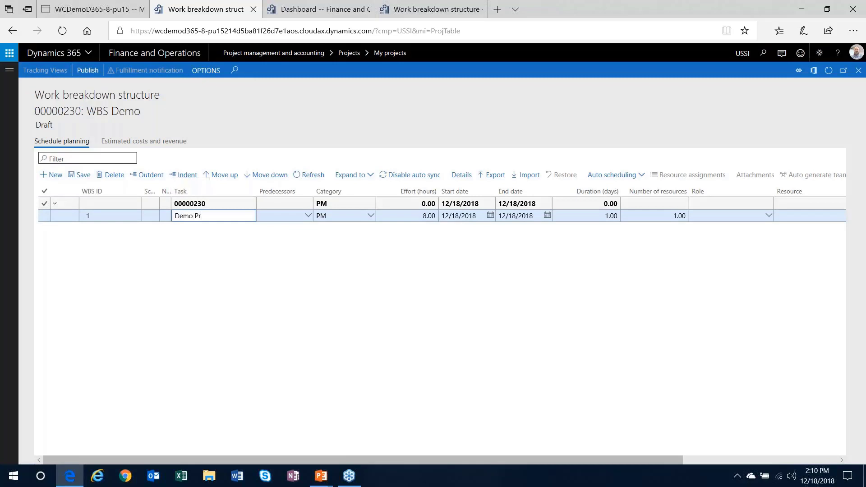
{"action": "left_click", "coordinate": [52, 175]}
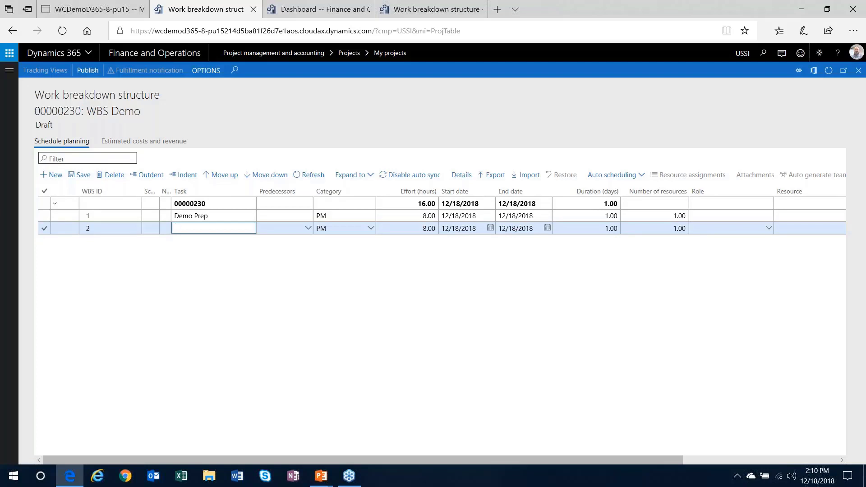
{"action": "type", "text": "Create Powerpoint"}
{"action": "left_click", "coordinate": [52, 174]}
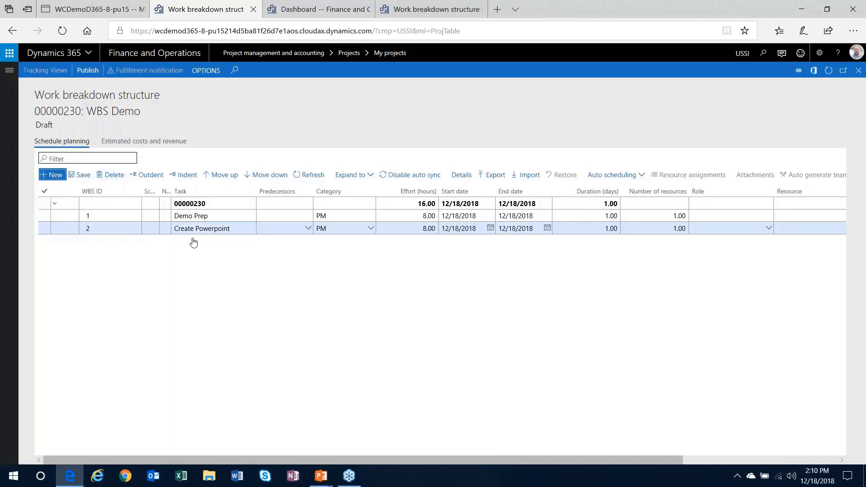
{"action": "type", "text": "Cre"}
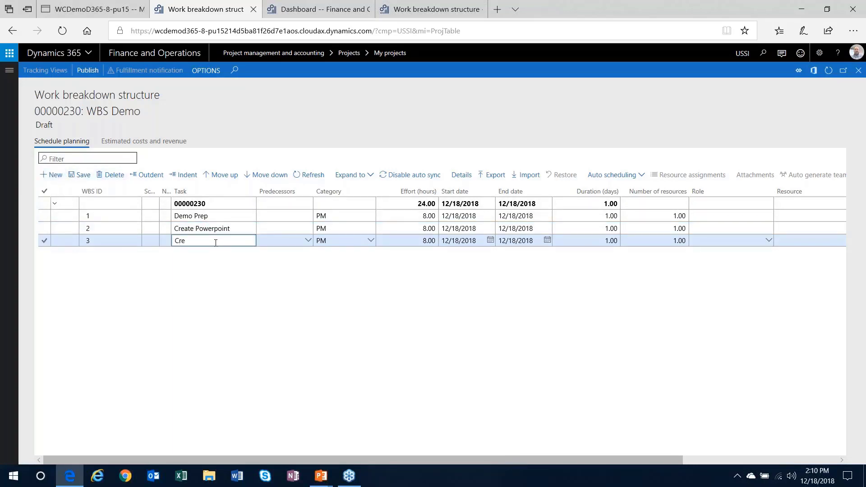
{"action": "type", "text": "ate Demo Data"}
{"action": "left_click", "coordinate": [51, 175]}
{"action": "type", "text": "Cre"}
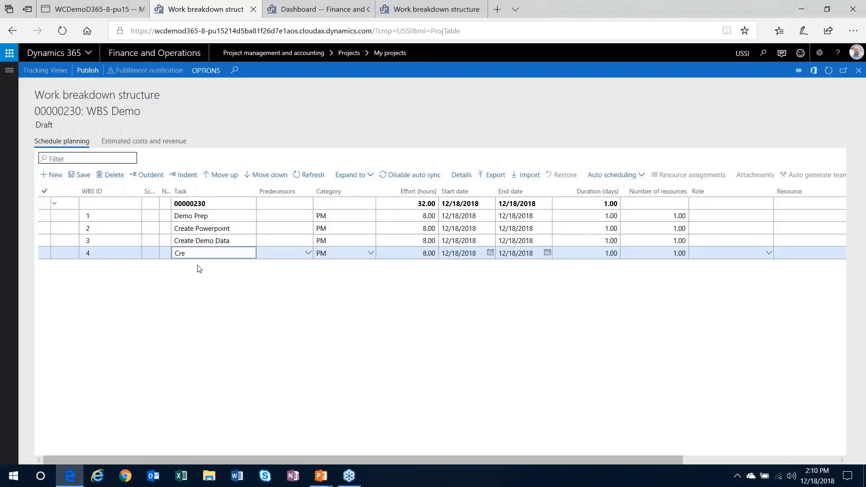
{"action": "type", "text": "ate Scripts"}
{"action": "left_click", "coordinate": [52, 174]}
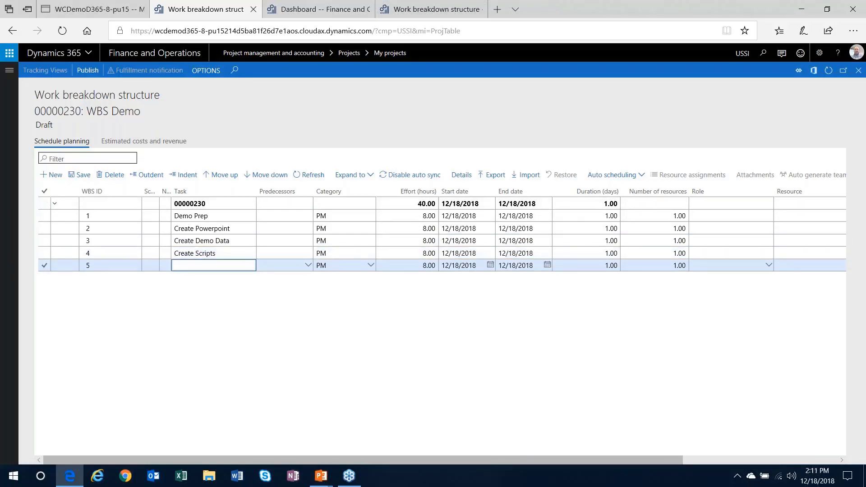
{"action": "type", "text": "Dry Run"}
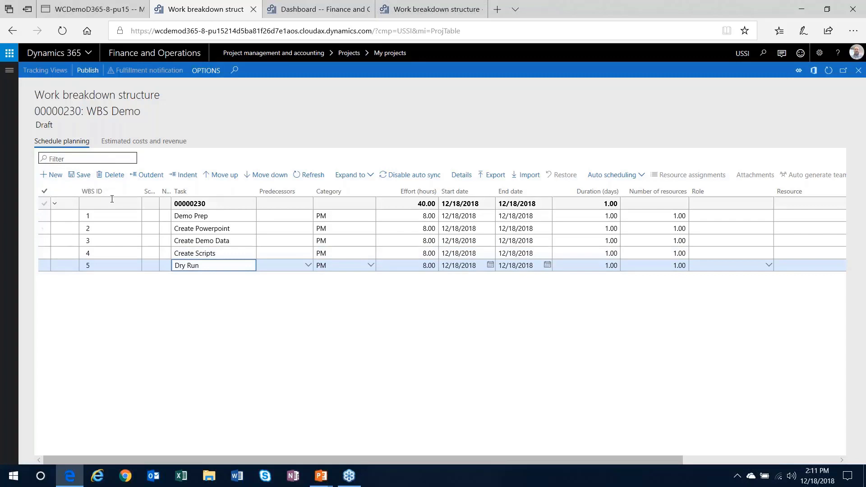
{"action": "left_click", "coordinate": [52, 175]}
{"action": "type", "text": "Conduct"}
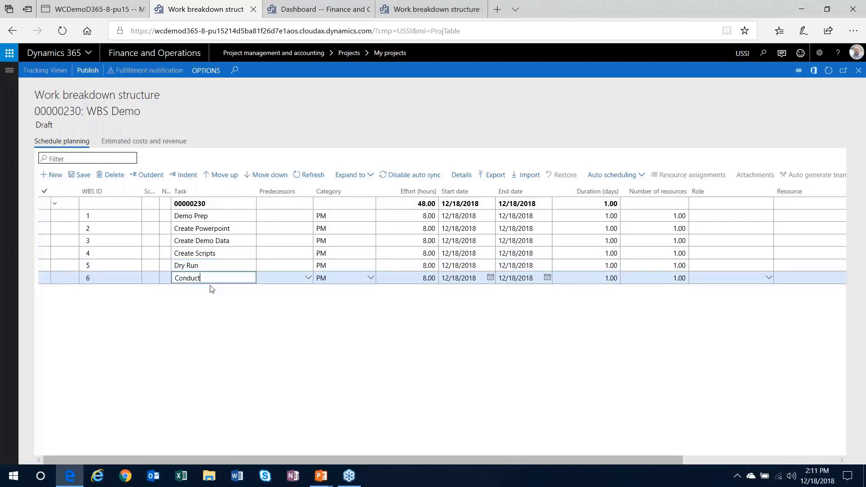
{"action": "type", "text": " Webinar"}
Indent Create Powerpoint, Create Demo Data and Create Scripts under Demo Prep, save, and publish
{"action": "left_click", "coordinate": [112, 228]}
{"action": "left_click", "coordinate": [185, 175]}
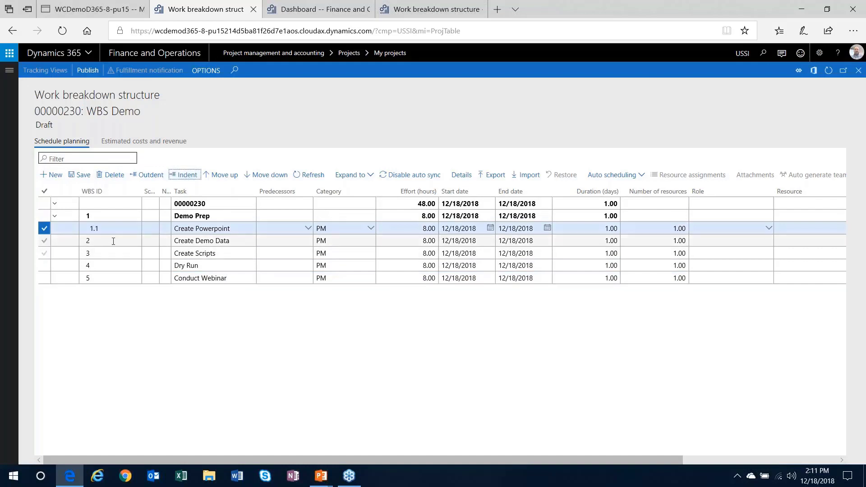
{"action": "left_click", "coordinate": [113, 241]}
{"action": "left_click", "coordinate": [192, 176]}
{"action": "left_click", "coordinate": [116, 254]}
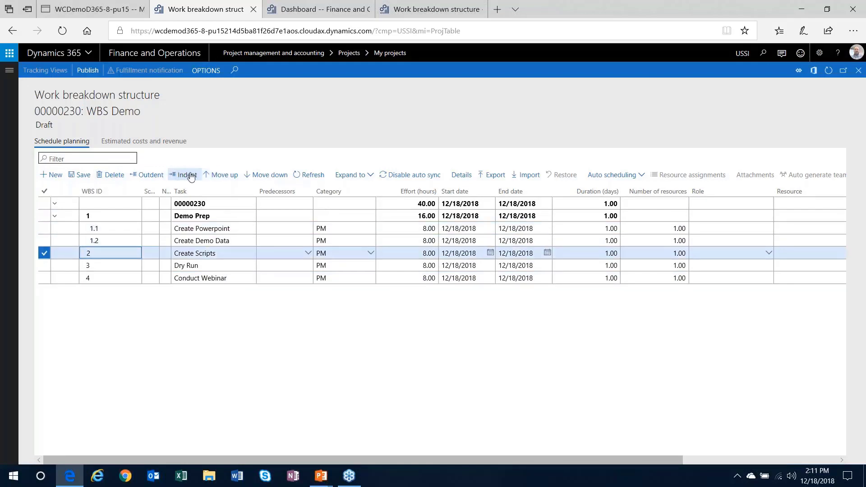
{"action": "left_click", "coordinate": [191, 175]}
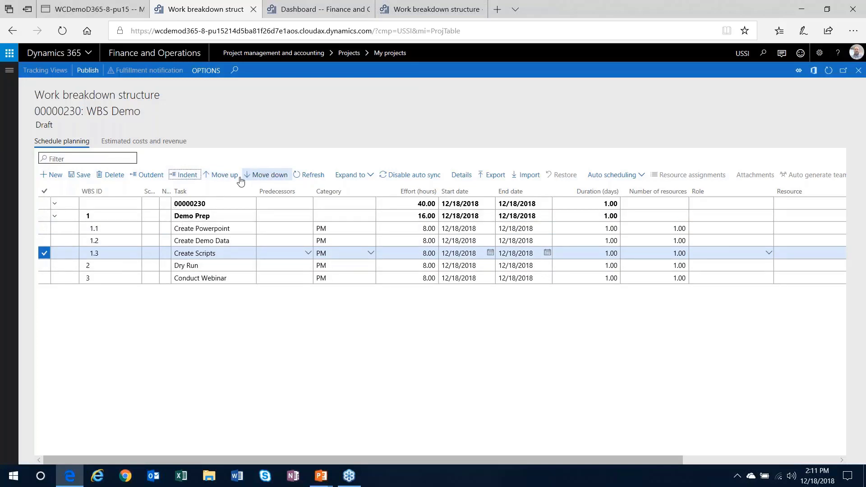
{"action": "left_click", "coordinate": [69, 176]}
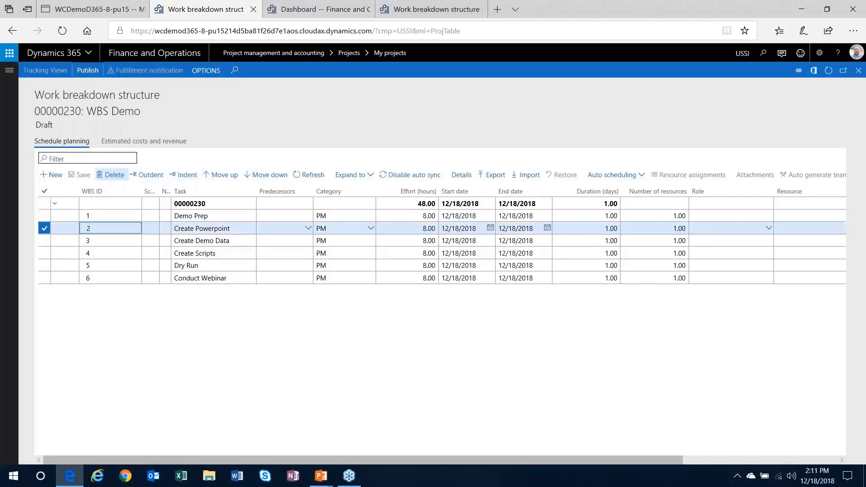
{"action": "left_click", "coordinate": [44, 241]}
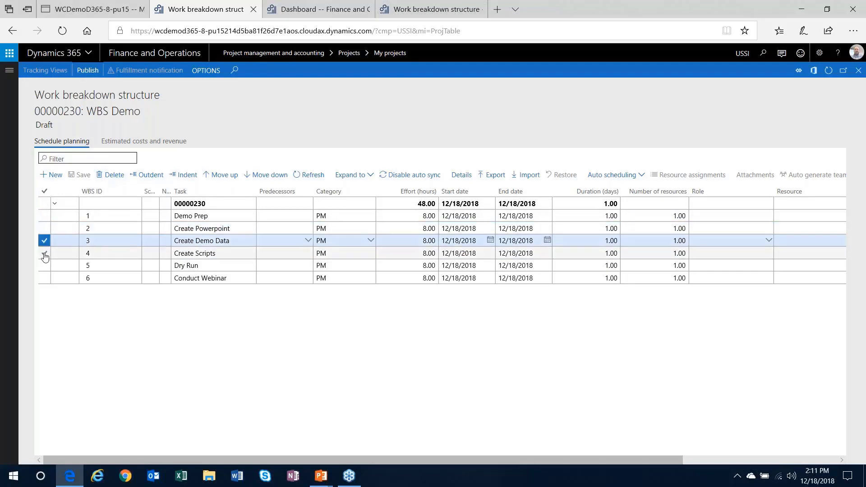
{"action": "left_click", "coordinate": [44, 253]}
{"action": "left_click", "coordinate": [182, 176]}
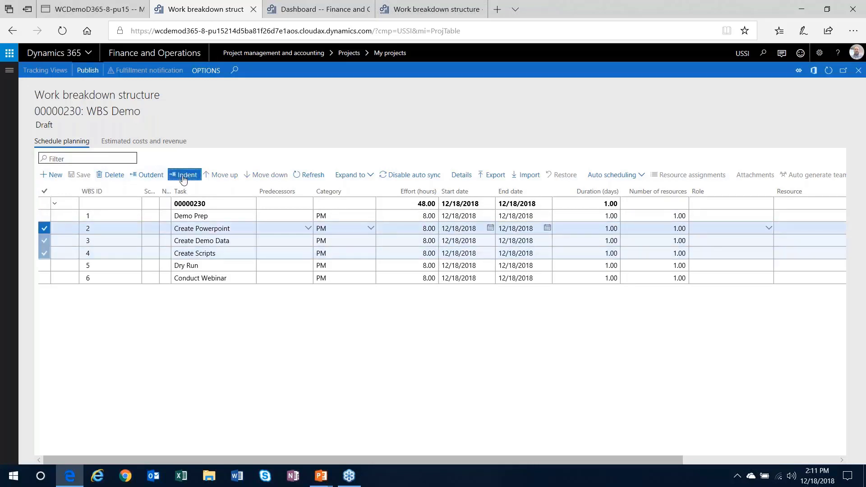
{"action": "left_click", "coordinate": [86, 72]}
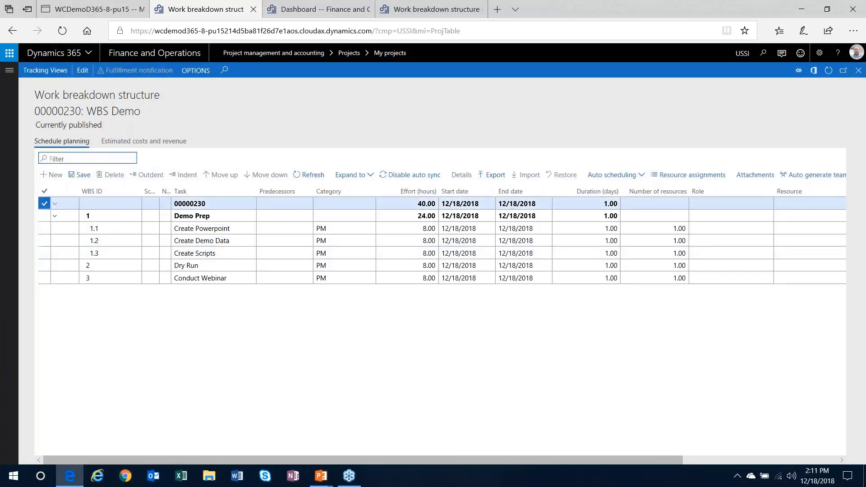
Export the WBS as template 'WBS Demo' with description 'Webinar Prep'
{"action": "left_click", "coordinate": [492, 175]}
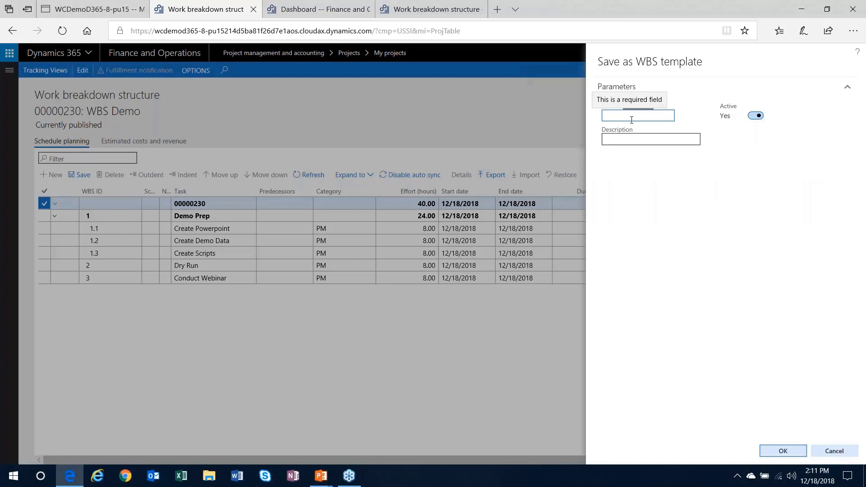
{"action": "type", "text": "WBD De"}
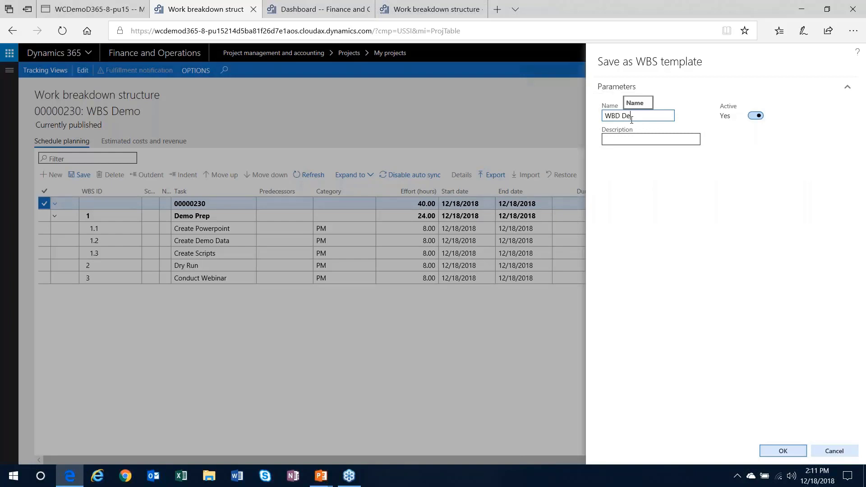
{"action": "key", "text": "BackSpace"}
{"action": "key", "text": "BackSpace"}
{"action": "key", "text": "BackSpace"}
{"action": "type", "text": "S Demo"}
{"action": "key", "text": "Tab"}
{"action": "key", "text": "Tab"}
{"action": "key", "text": "shift+Tab"}
{"action": "type", "text": "Webinar Prep"}
{"action": "left_click", "coordinate": [781, 451]}
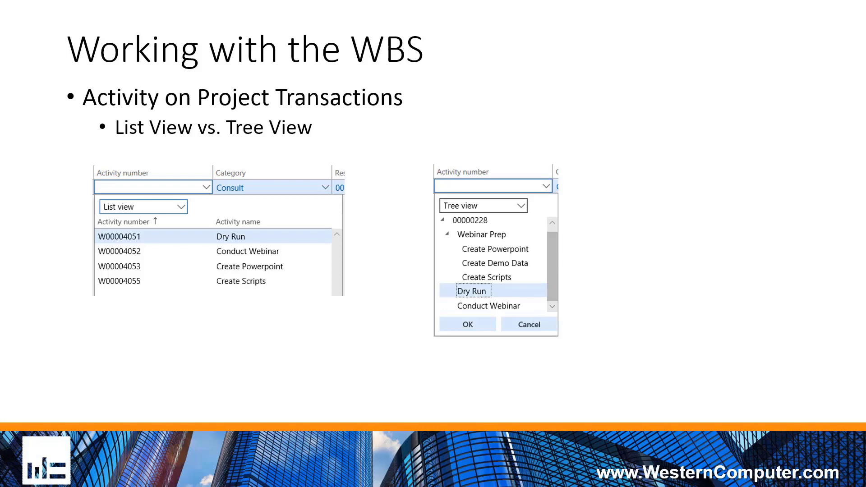
Advance to the Activity Dropdown List / Parent Activity Data Entry slide
{"action": "key", "text": "Right"}
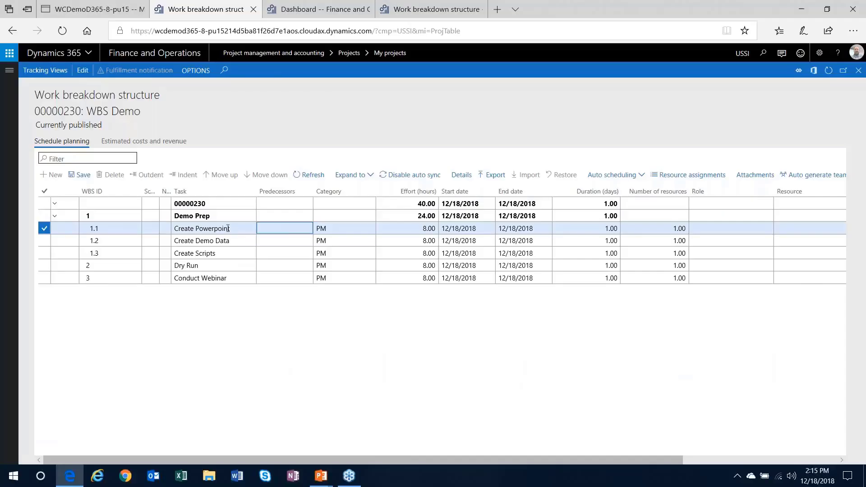
Give the Create Powerpoint task category QA and restrict it to that category
{"action": "left_click", "coordinate": [461, 175]}
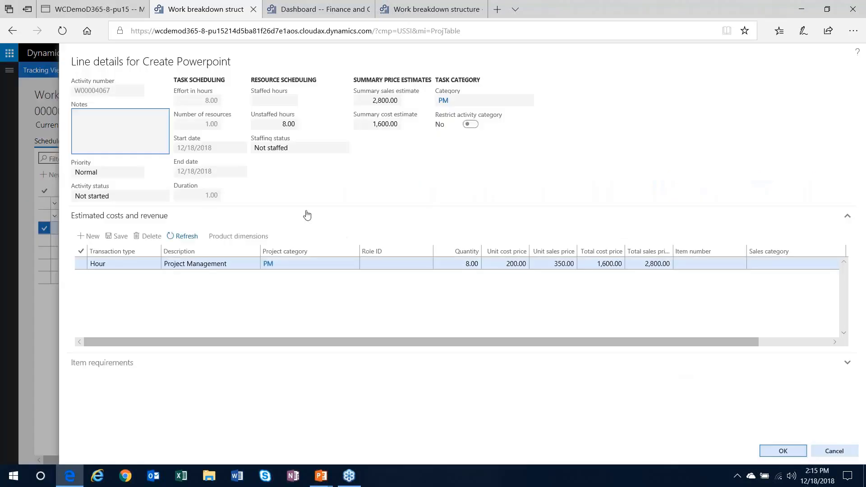
{"action": "left_click", "coordinate": [834, 451]}
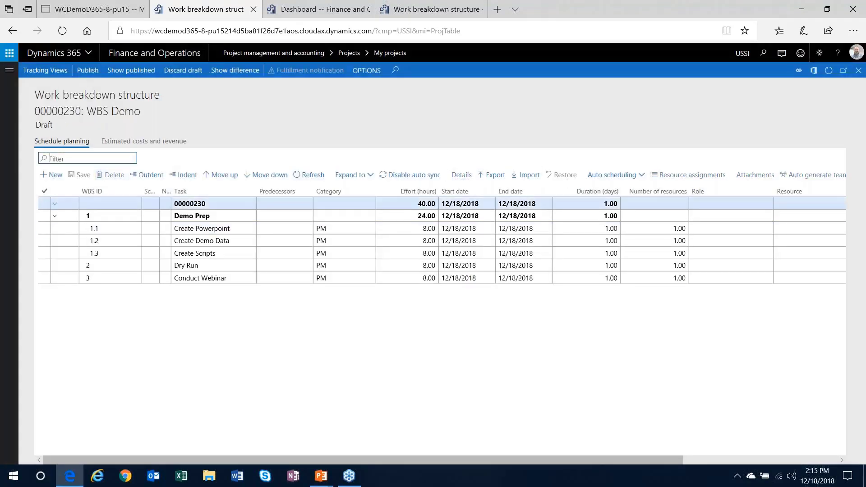
{"action": "left_click", "coordinate": [295, 228]}
{"action": "left_click", "coordinate": [461, 176]}
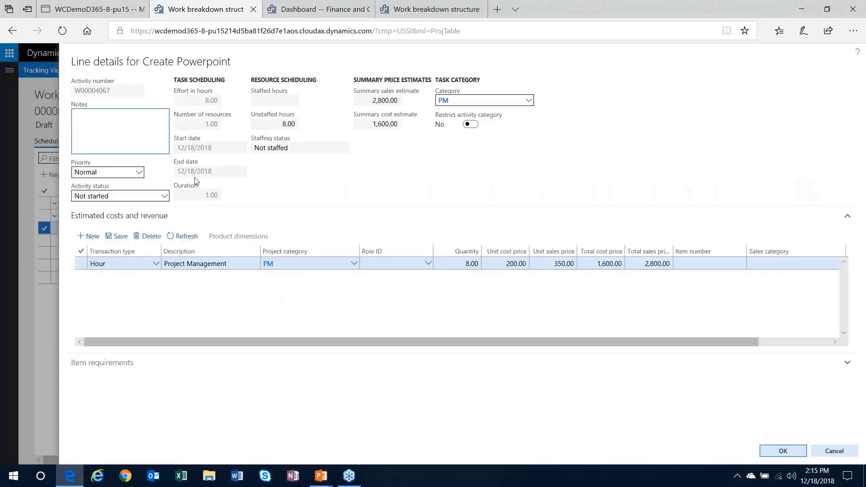
{"action": "left_click", "coordinate": [527, 100]}
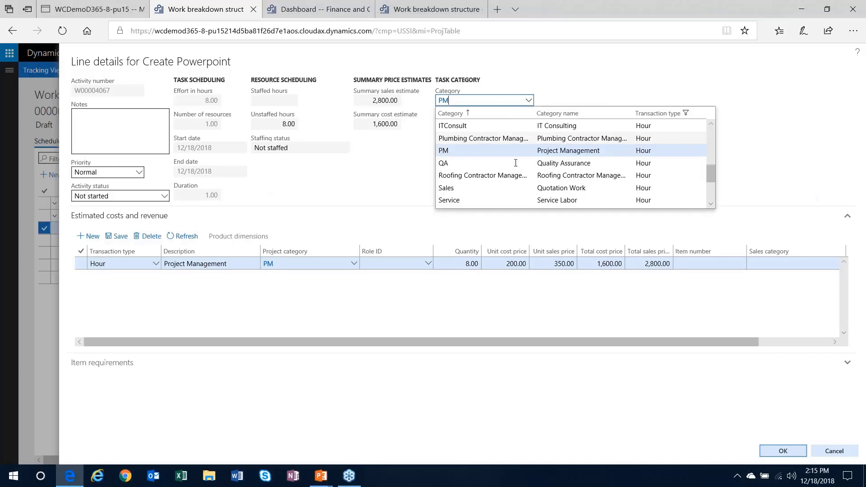
{"action": "left_click", "coordinate": [473, 163]}
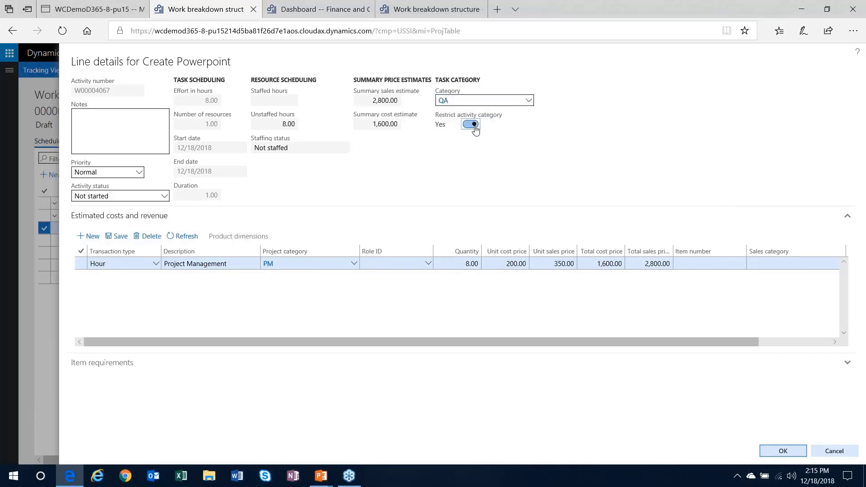
{"action": "left_click", "coordinate": [783, 451]}
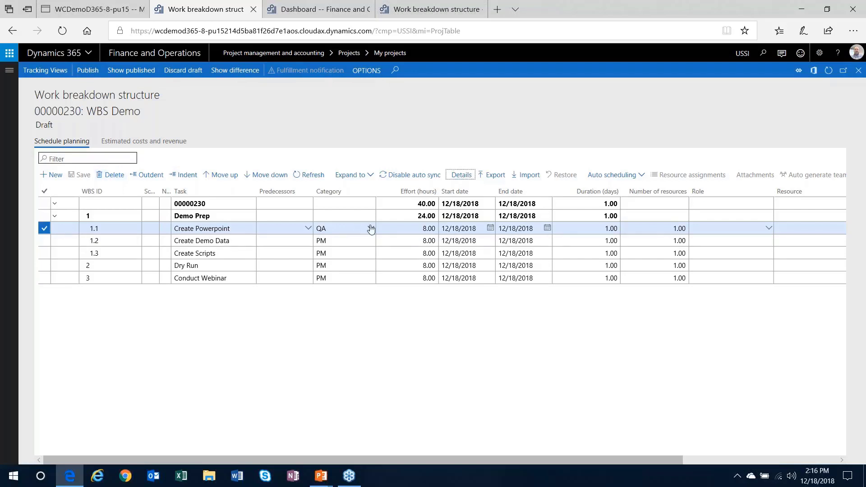
Publish the WBS Demo work breakdown structure with Create Powerpoint categorised QA
{"action": "left_click", "coordinate": [46, 127]}
{"action": "left_click", "coordinate": [88, 70]}
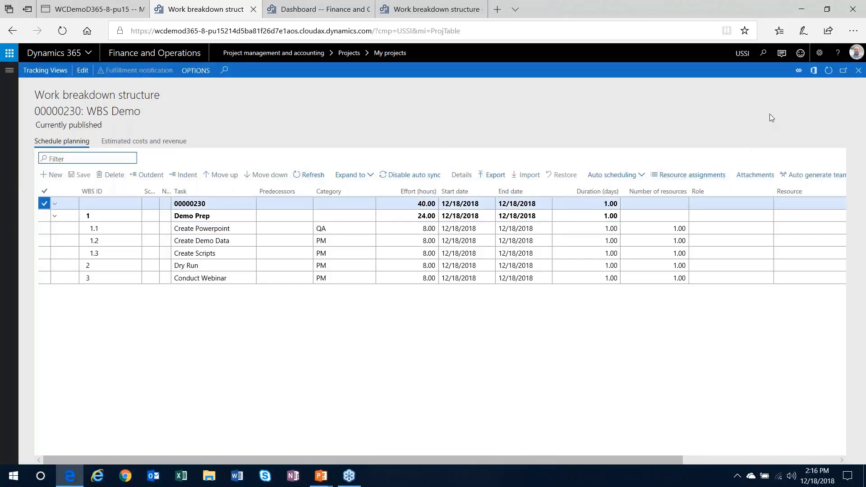
Close the WBS and set project WBS Demo's stage to Released, confirming despite no budget
{"action": "left_click", "coordinate": [858, 71]}
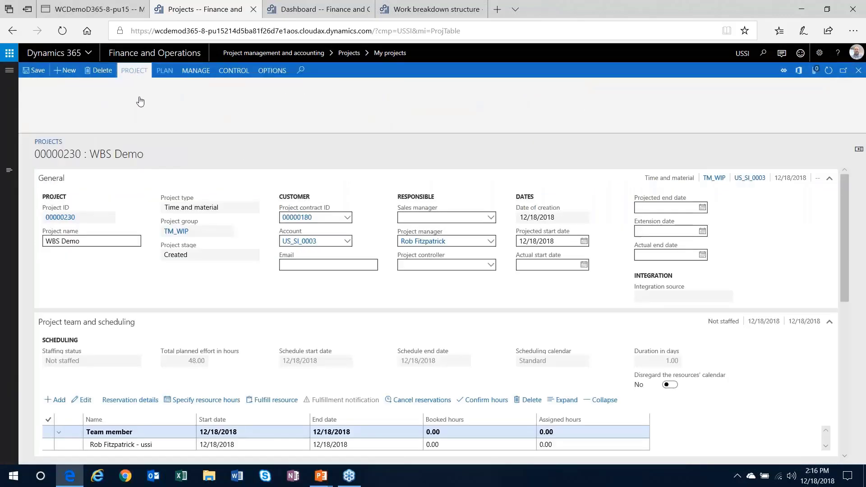
{"action": "left_click", "coordinate": [110, 100]}
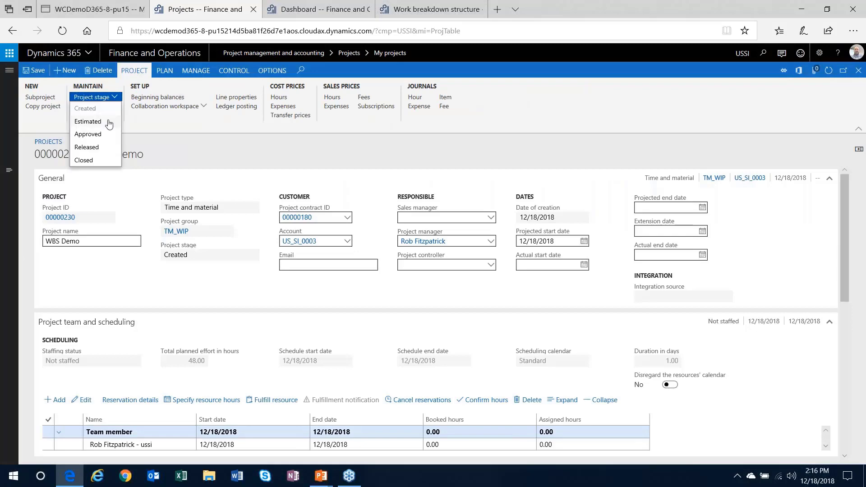
{"action": "left_click", "coordinate": [108, 147]}
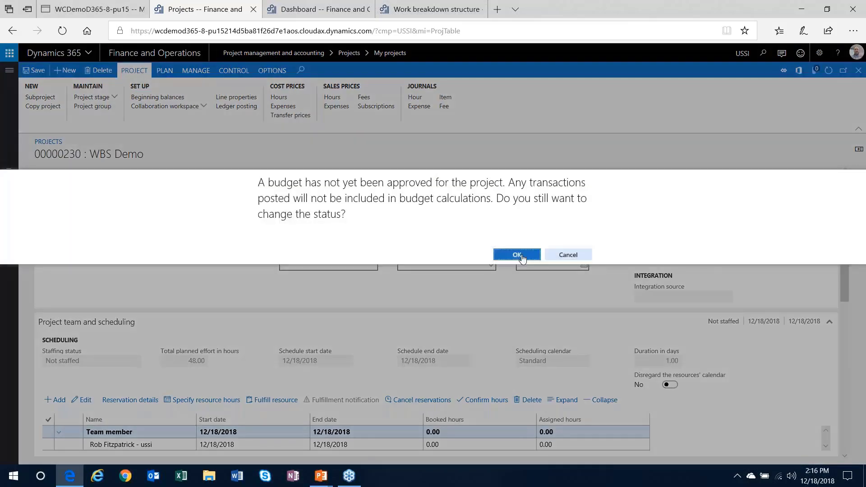
{"action": "key", "text": "Return"}
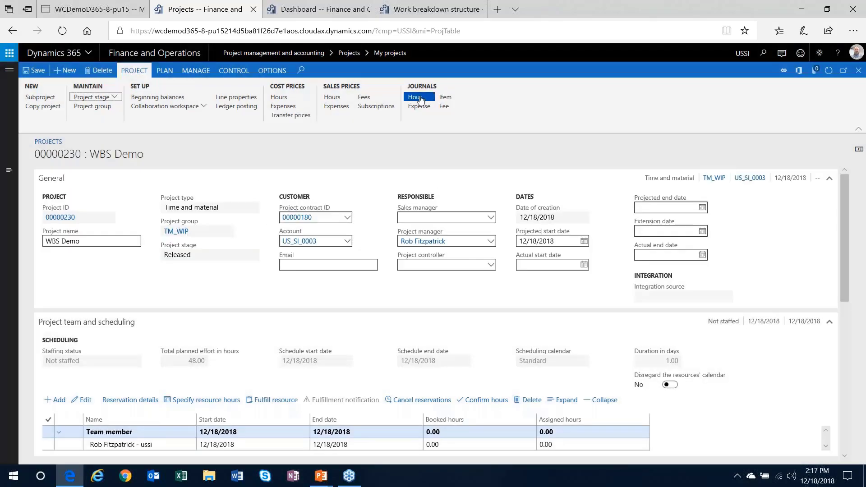
Create a new hour journal for project 00000230 and open its lines
{"action": "left_click", "coordinate": [415, 97]}
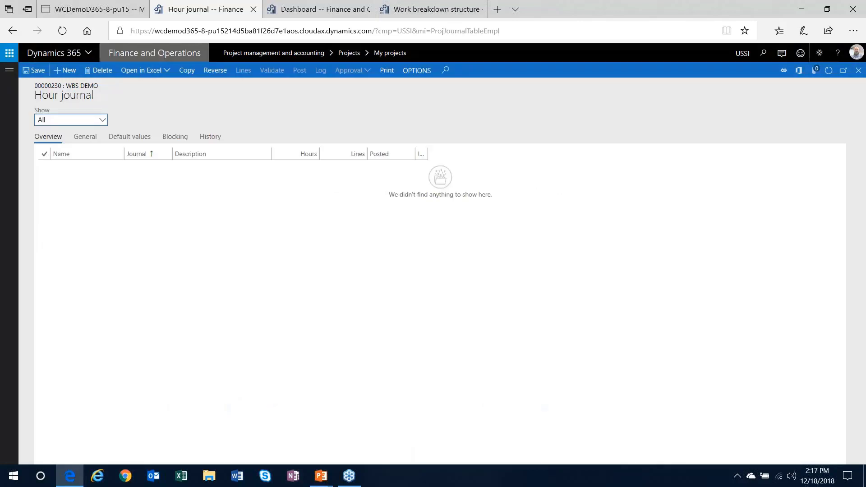
{"action": "left_click", "coordinate": [66, 70]}
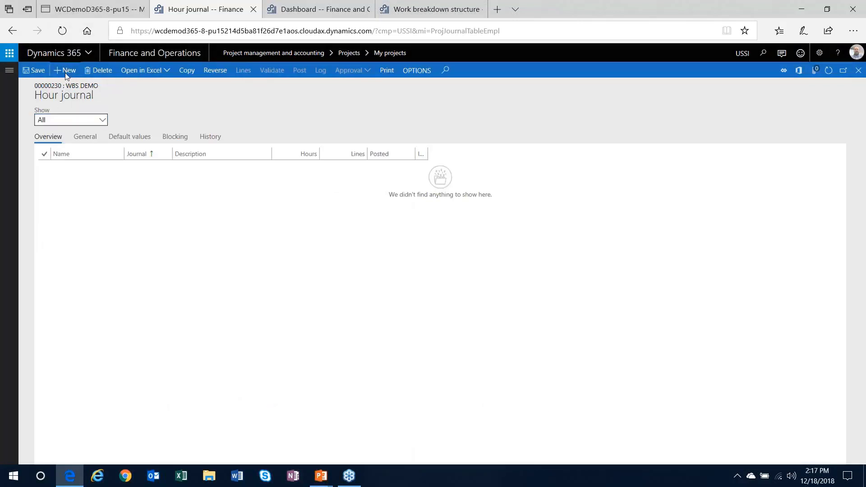
{"action": "left_click", "coordinate": [244, 72]}
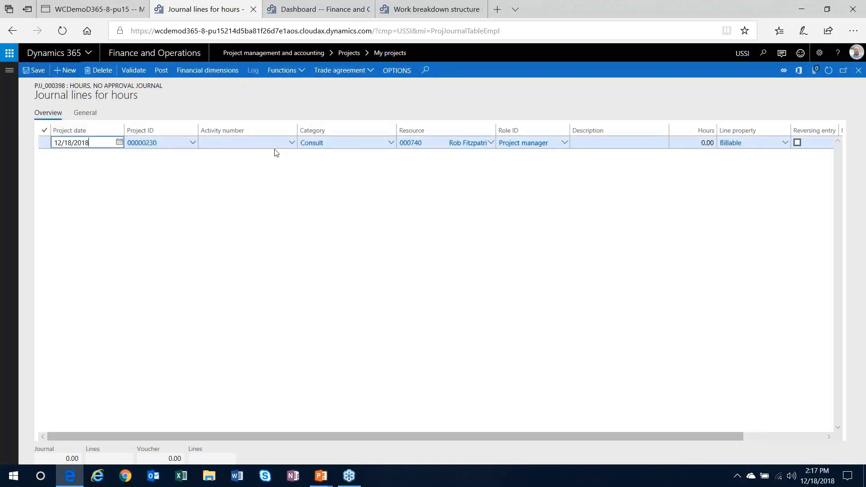
Save the journal line, expand Demo Prep in the activity list, and select Create Powerpoint after Demo Prep is rejected
{"action": "left_click", "coordinate": [35, 70]}
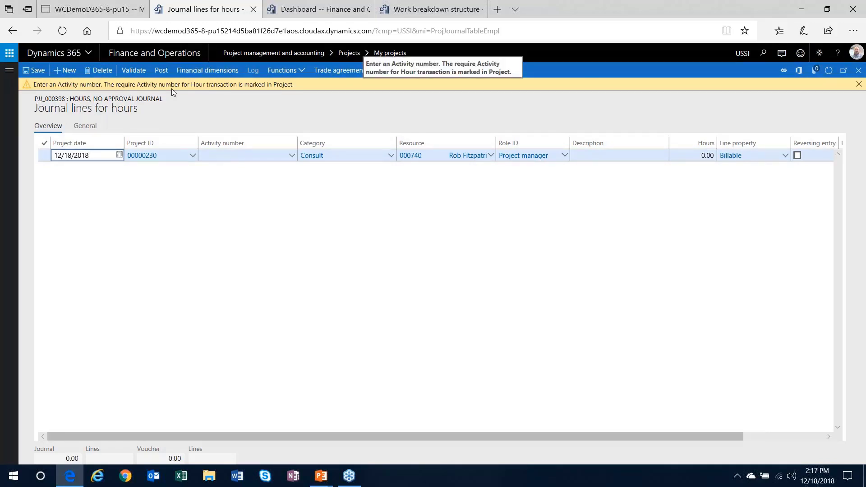
{"action": "left_click", "coordinate": [291, 155]}
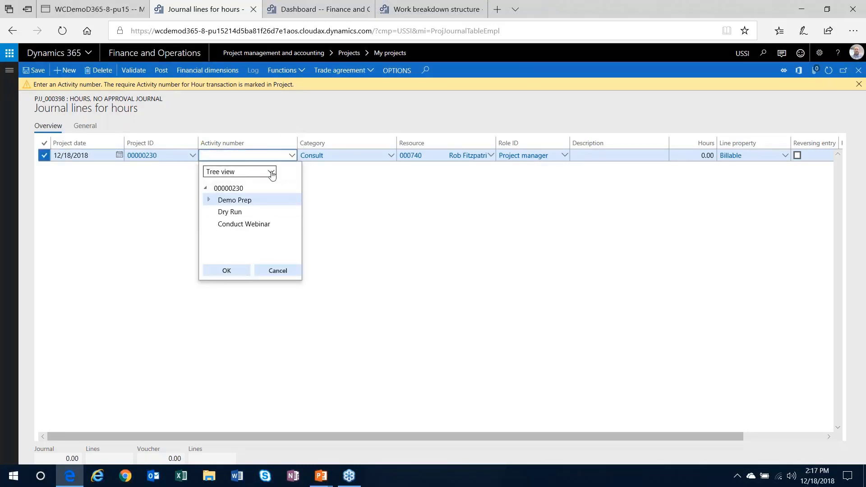
{"action": "left_click", "coordinate": [209, 200]}
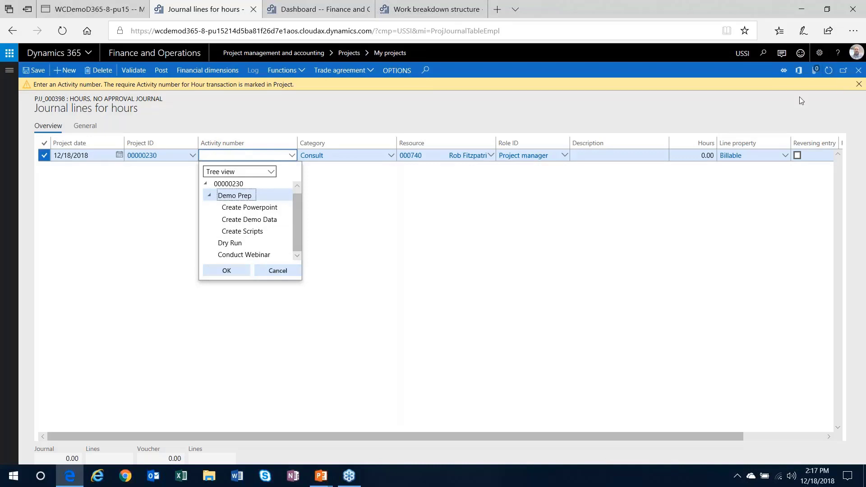
{"action": "left_click", "coordinate": [220, 273]}
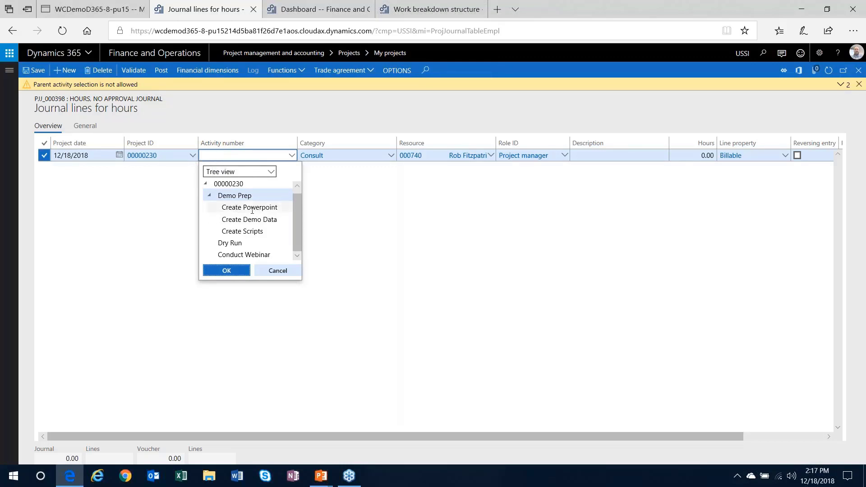
{"action": "left_click", "coordinate": [252, 208]}
Set the line's activity to Create Powerpoint (W00004067) and attempt changing its locked QA category to PM
{"action": "left_click", "coordinate": [226, 271]}
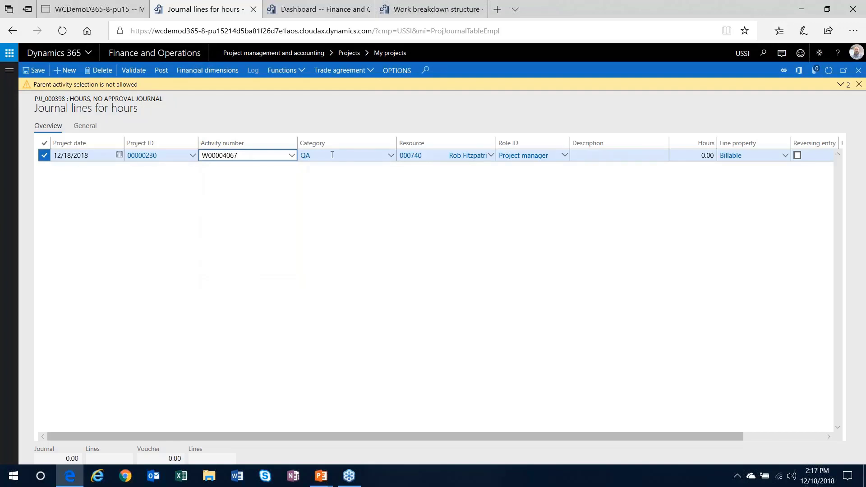
{"action": "mouse_move", "coordinate": [331, 155]}
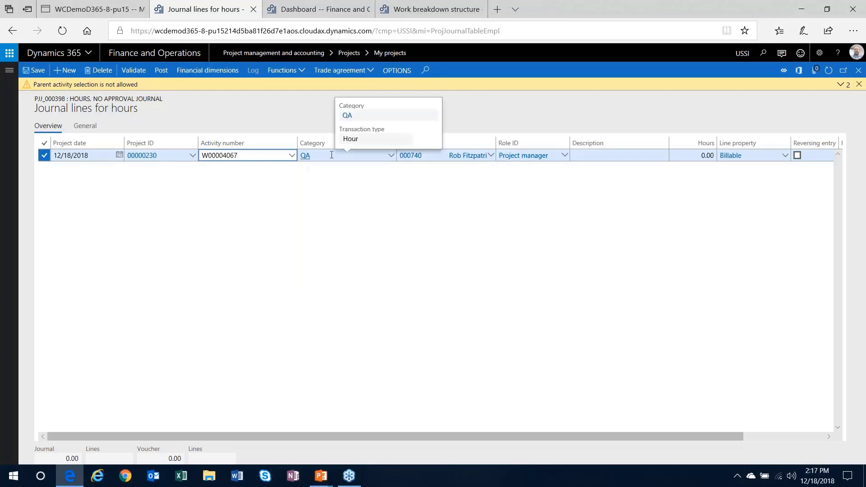
{"action": "left_click", "coordinate": [392, 159]}
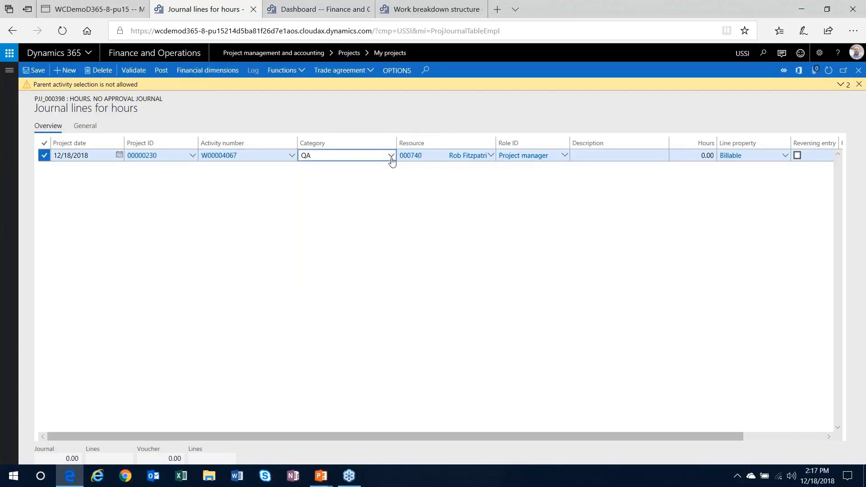
{"action": "left_click", "coordinate": [391, 159]}
{"action": "key", "text": "Up"}
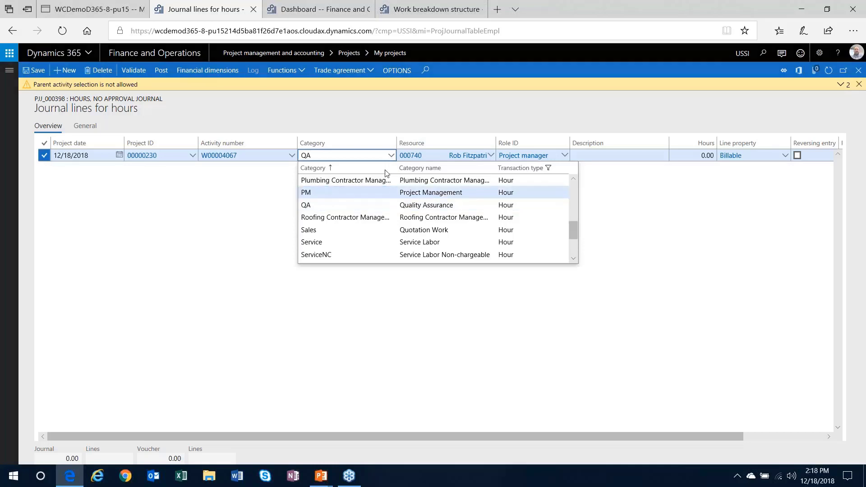
{"action": "key", "text": "Return"}
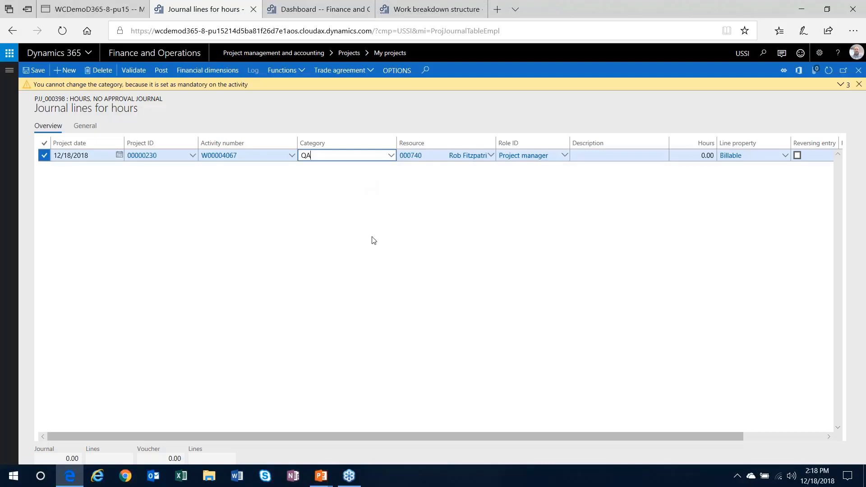
Enter 10 hours on the journal line, save it, and dismiss the warning
{"action": "left_click", "coordinate": [697, 155]}
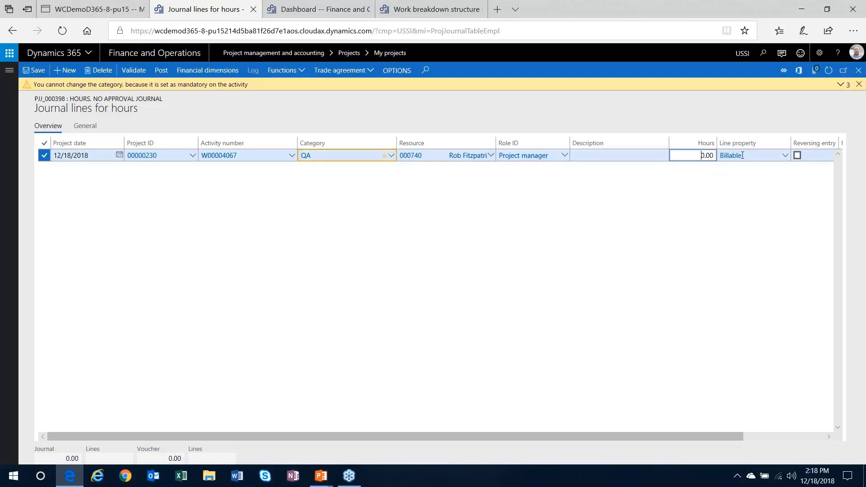
{"action": "type", "text": "10"}
{"action": "key", "text": "Tab"}
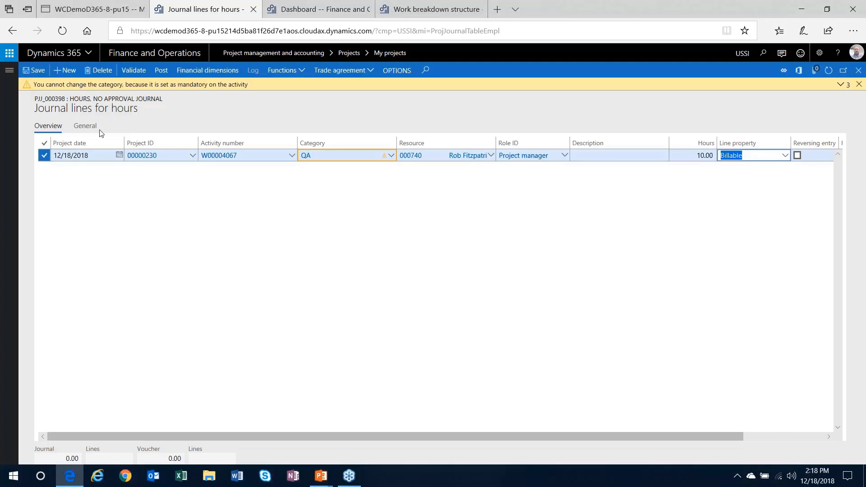
{"action": "left_click", "coordinate": [34, 71]}
{"action": "left_click", "coordinate": [859, 84]}
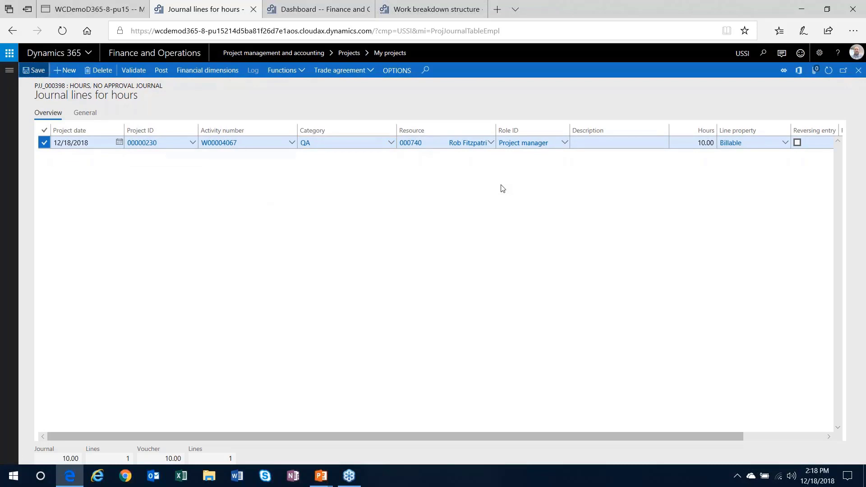
Close the journal lines and hour journal, then reopen WBS Demo's published work breakdown structure
{"action": "left_click", "coordinate": [859, 71]}
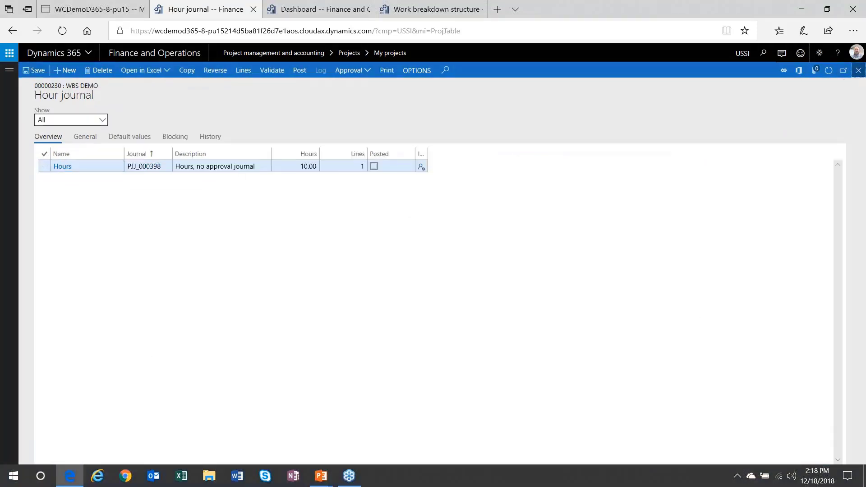
{"action": "key", "text": "Escape"}
{"action": "left_click", "coordinate": [165, 70]}
{"action": "left_click", "coordinate": [79, 98]}
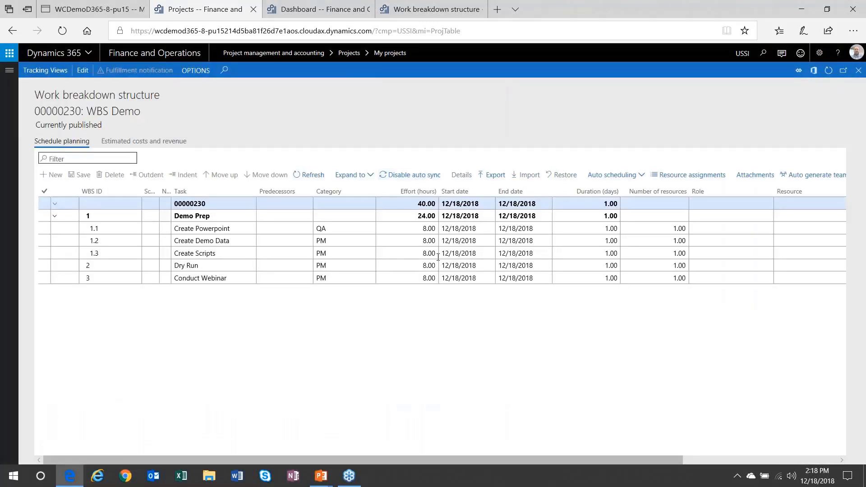
{"action": "key", "text": "Up"}
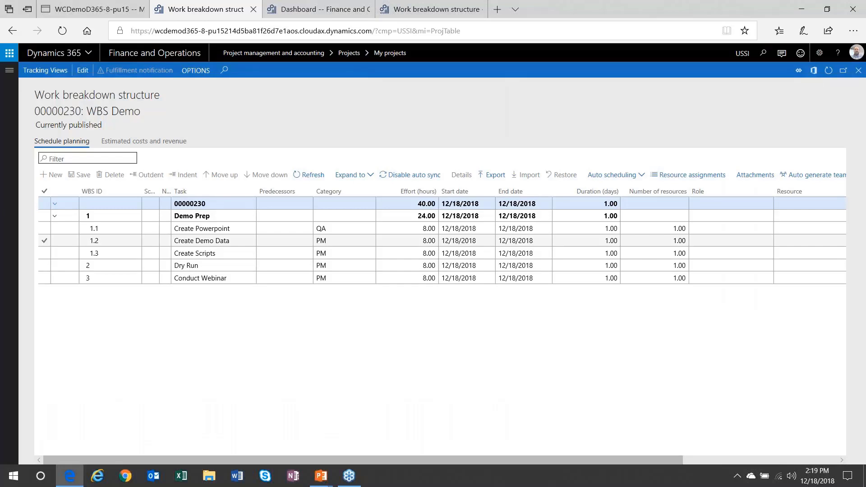
{"action": "left_click", "coordinate": [419, 204]}
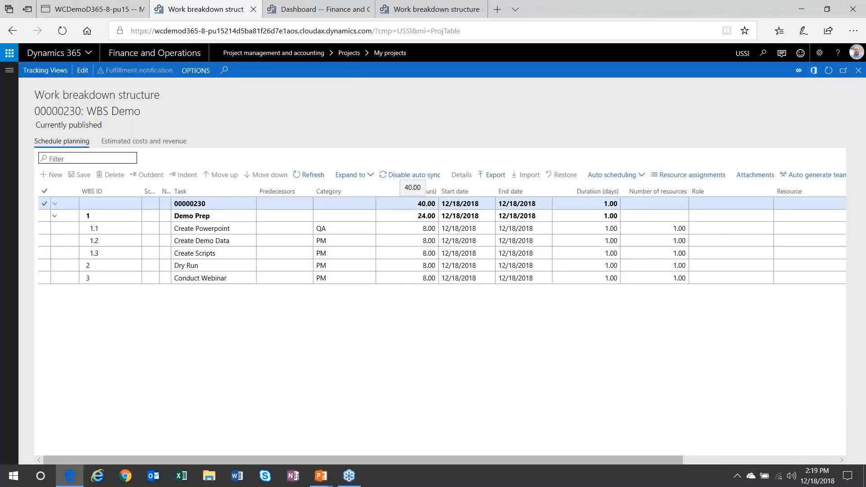